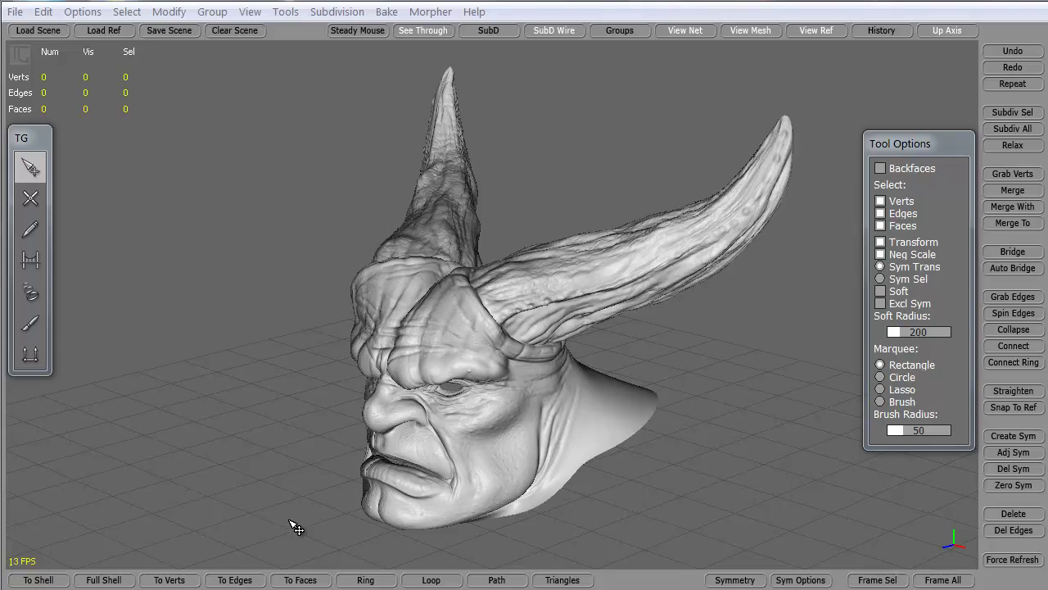
Orbit and zoom around the demon head to inspect it from front, profile and three-quarter views.
left_click_drag(295, 522, 515, 468, "alt")
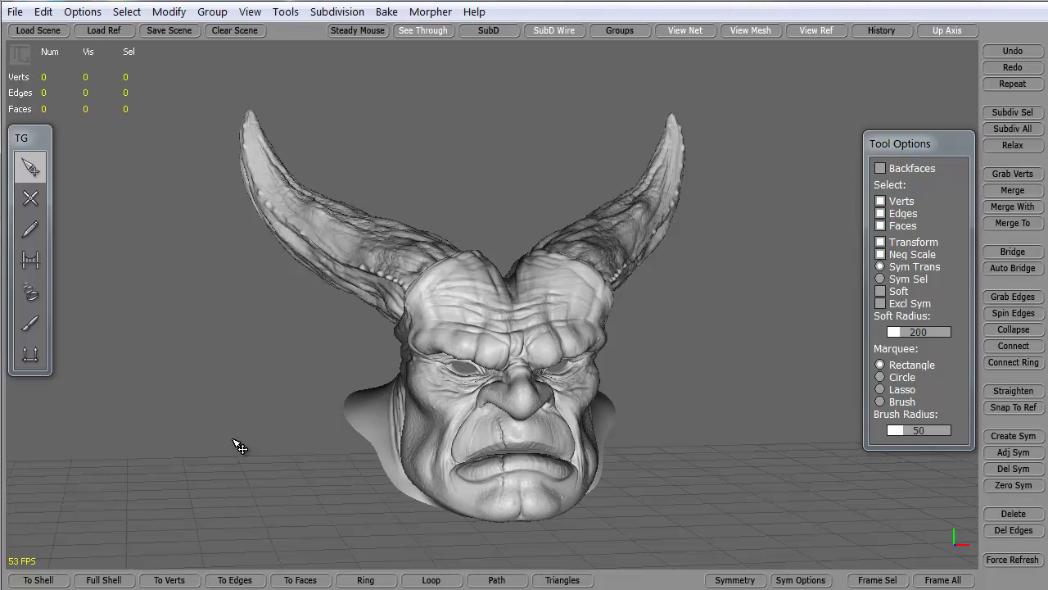
right_click_drag(243, 363, 250, 388, "alt")
left_click_drag(218, 350, 206, 323, "alt")
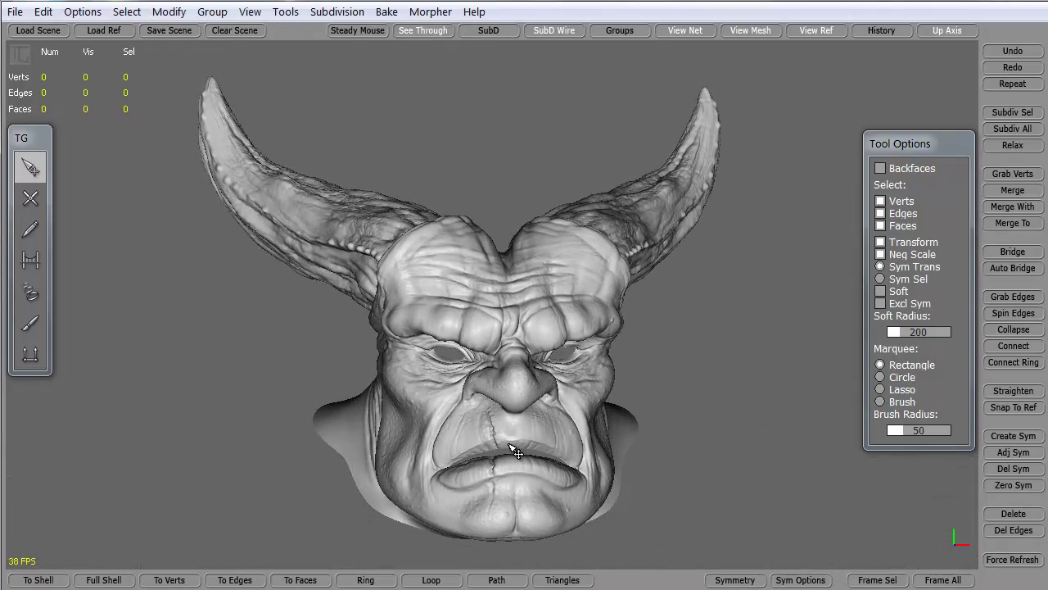
mouse_move(275, 507)
left_mouse_down("alt")
mouse_move(264, 498)
mouse_move(281, 502)
left_mouse_up("alt")
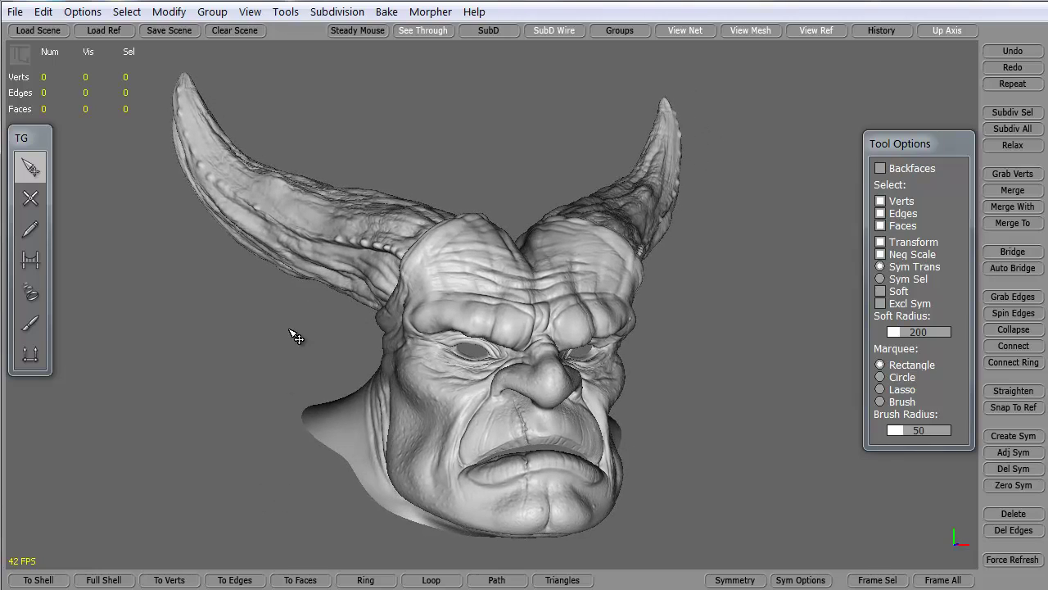
left_click_drag(233, 420, 237, 395, "alt")
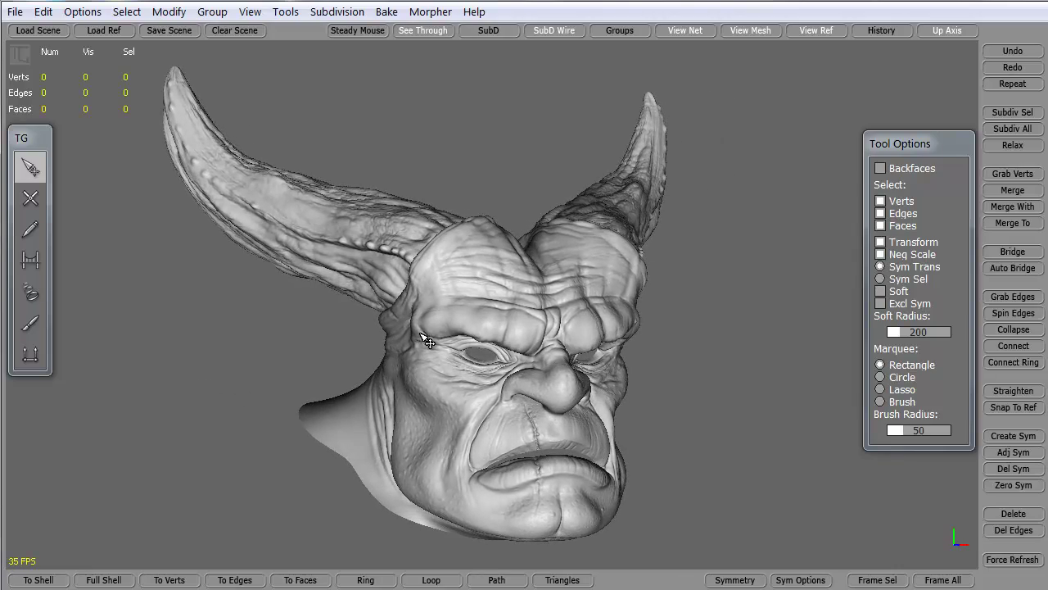
left_click_drag(394, 320, 337, 382, "alt")
right_click_drag(336, 381, 315, 261, "alt")
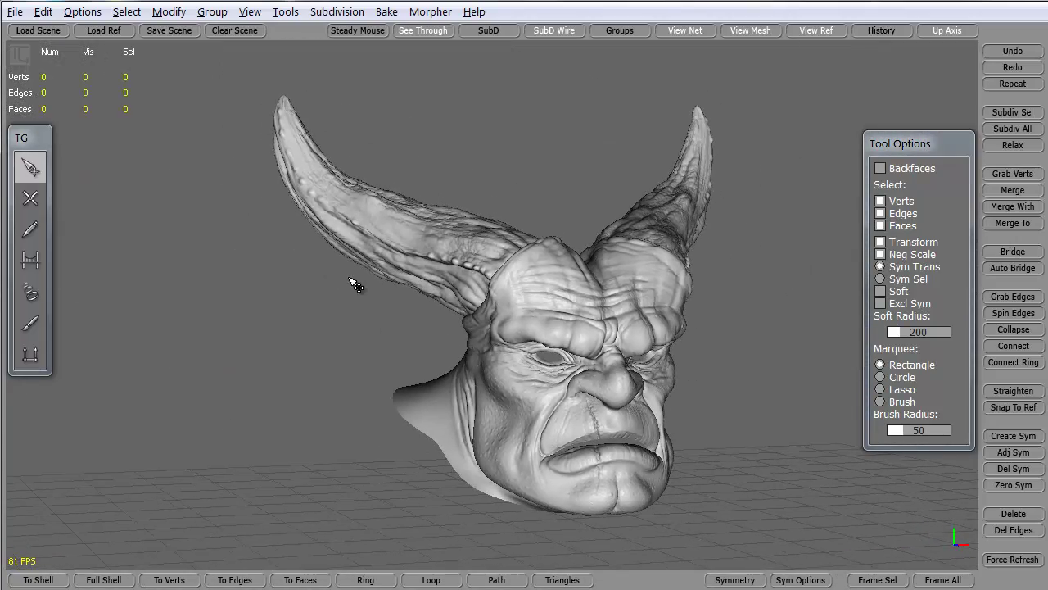
left_click_drag(357, 286, 303, 349, "alt")
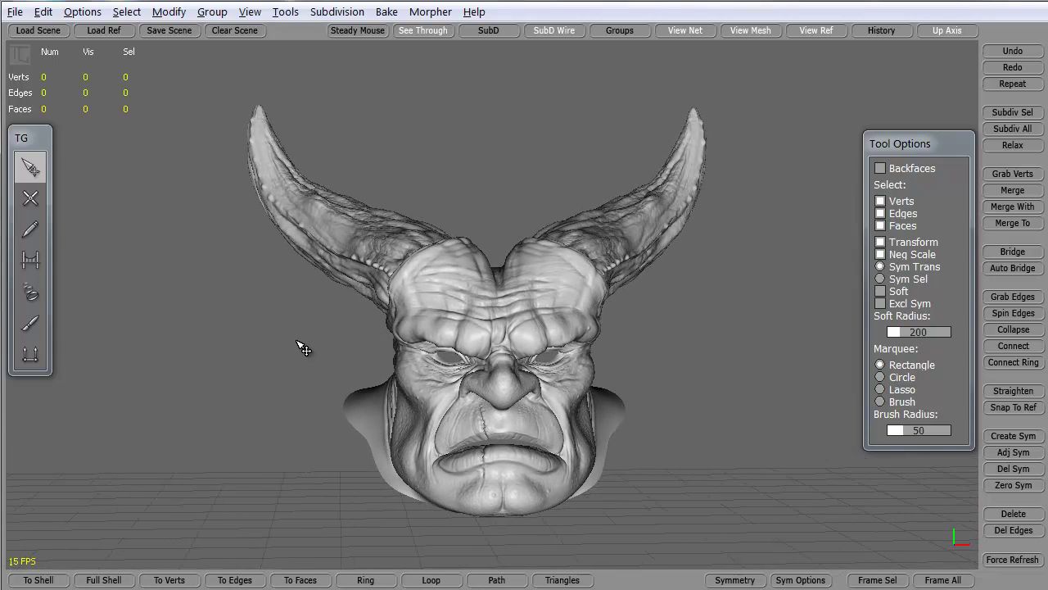
left_click_drag(285, 330, 257, 327, "alt")
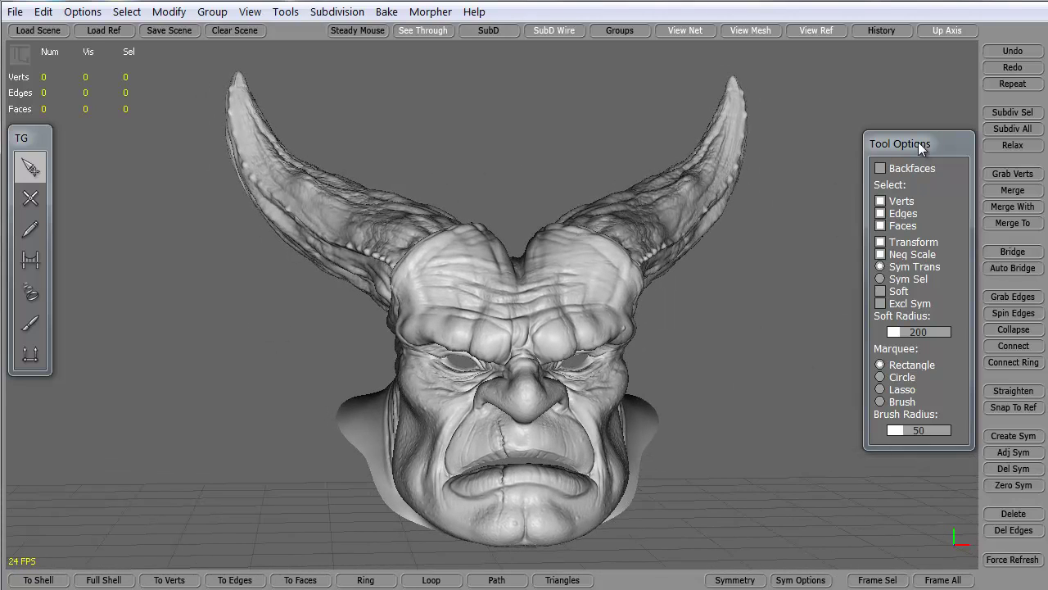
Move the Tool Options panel to the top-right and nudge the toolbox slightly right.
left_click_drag(917, 143, 352, 585)
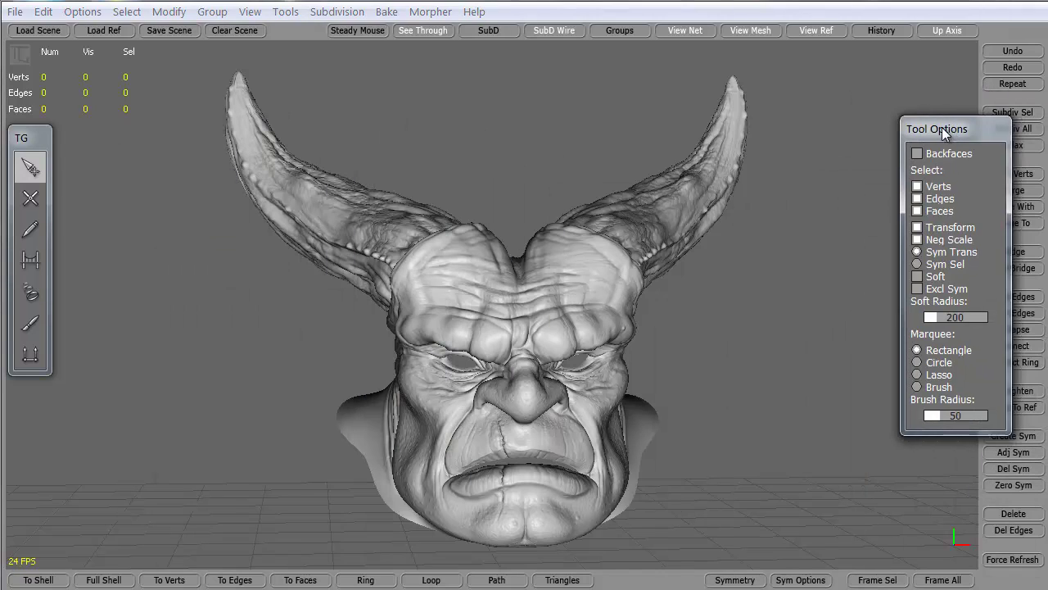
left_click_drag(926, 136, 915, 72)
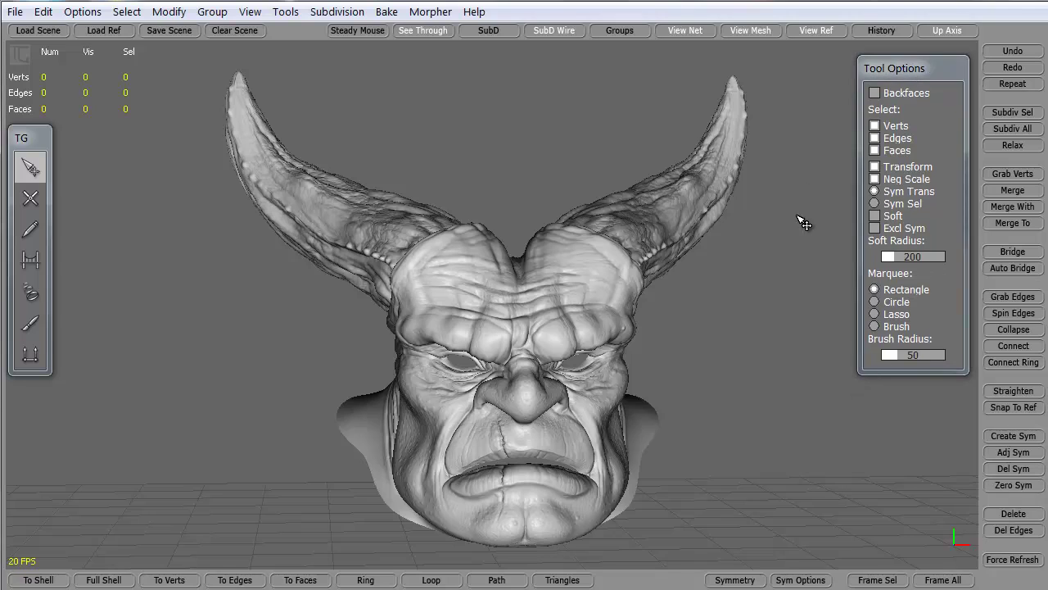
mouse_move(31, 135)
left_mouse_down()
mouse_move(57, 125)
mouse_move(36, 150)
left_mouse_up()
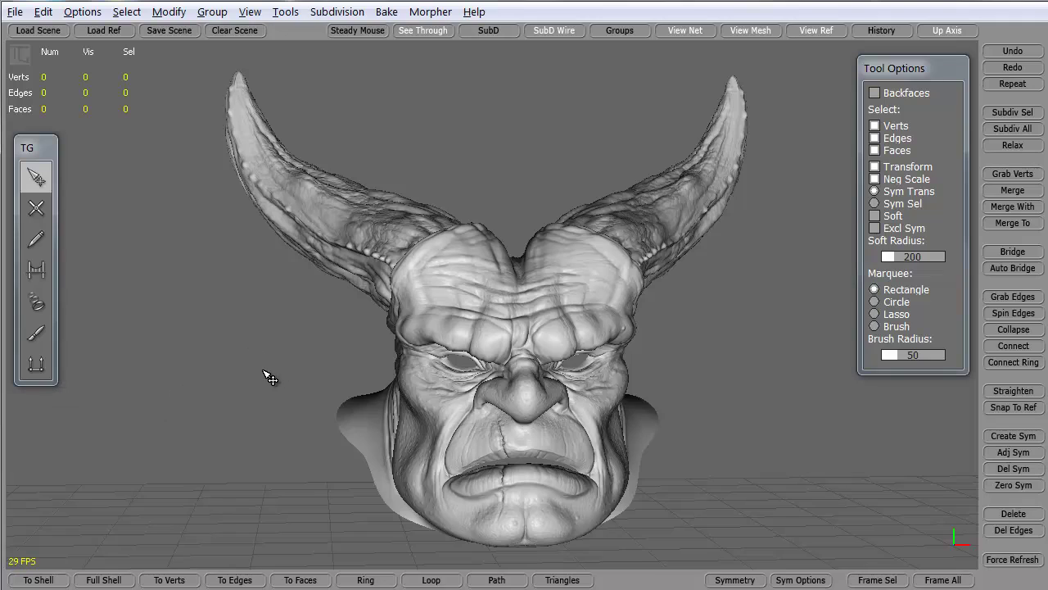
middle_click_drag(265, 382, 304, 378)
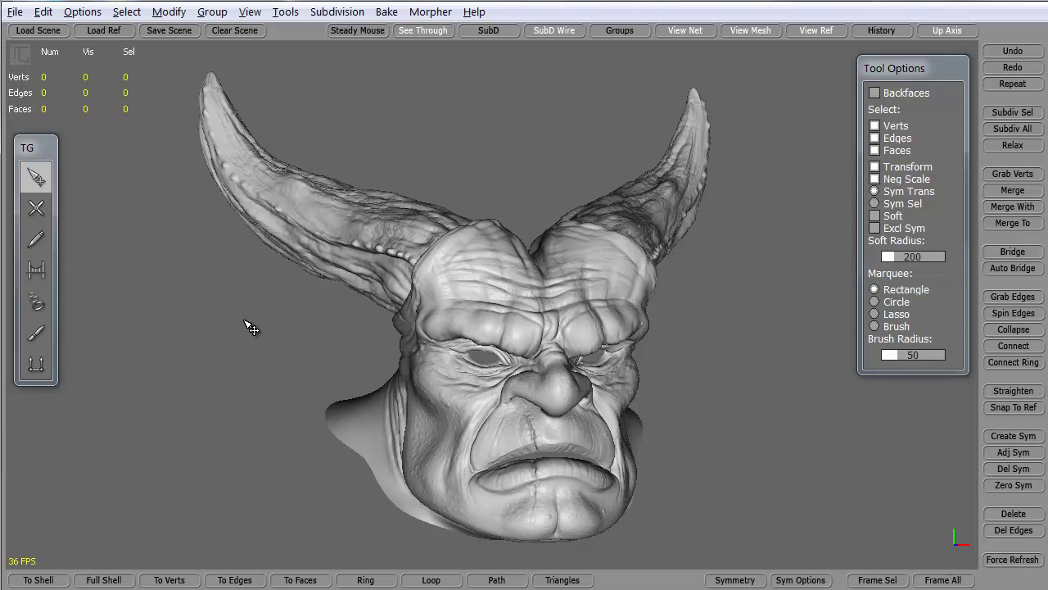
Zoom onto the forehead and, with SimpleCreate, place a three-vertex line along the brow ridge.
scroll(246, 321, "up", 2)
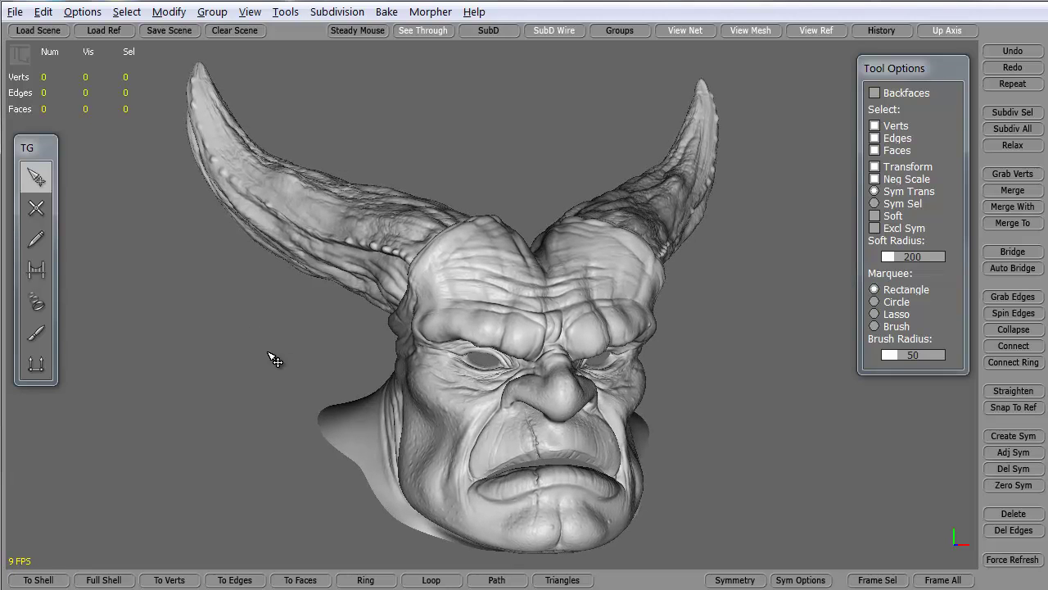
middle_click_drag(274, 360, 270, 344)
scroll(240, 295, "up", 6)
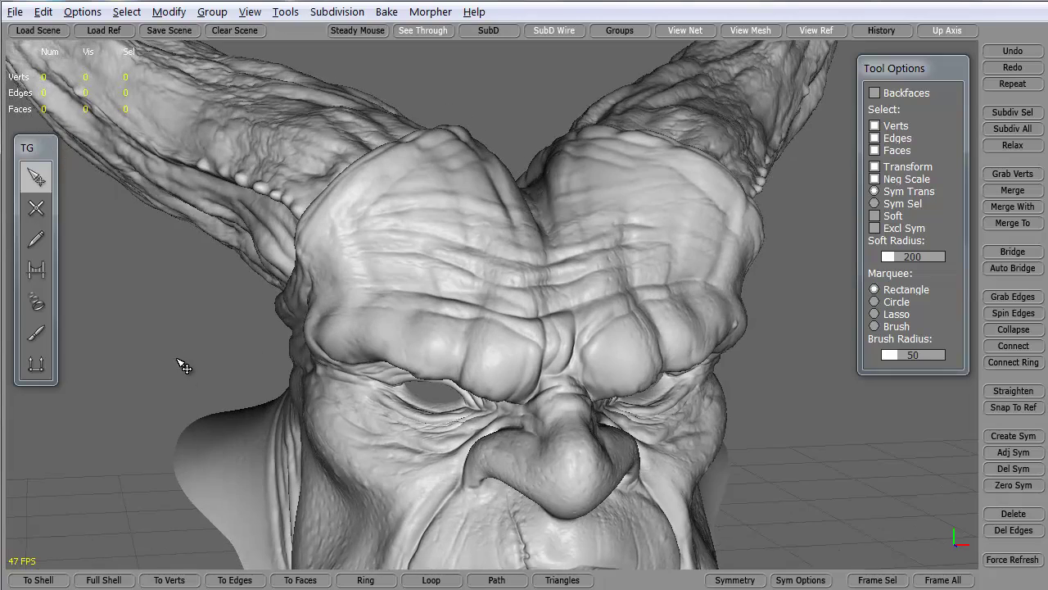
middle_click_drag(183, 367, 180, 344)
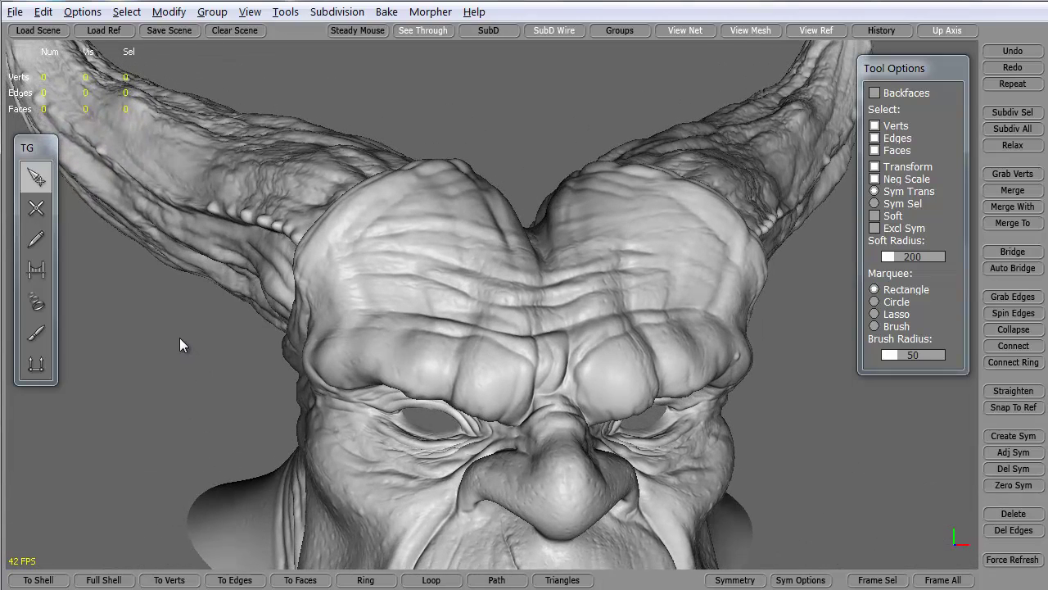
left_click(39, 210)
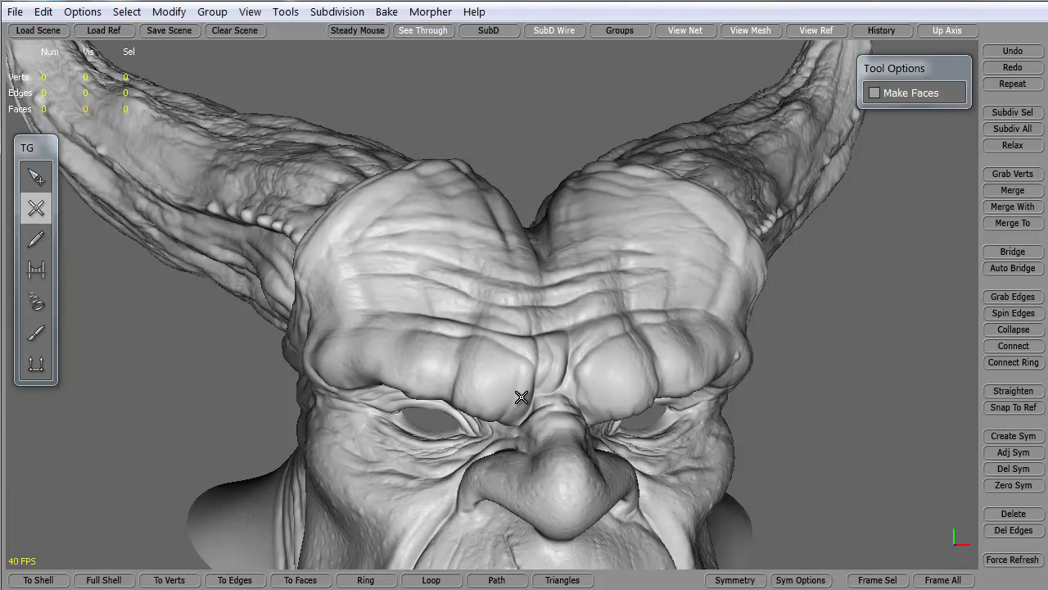
left_click(466, 370)
left_click(403, 354)
left_click(355, 348)
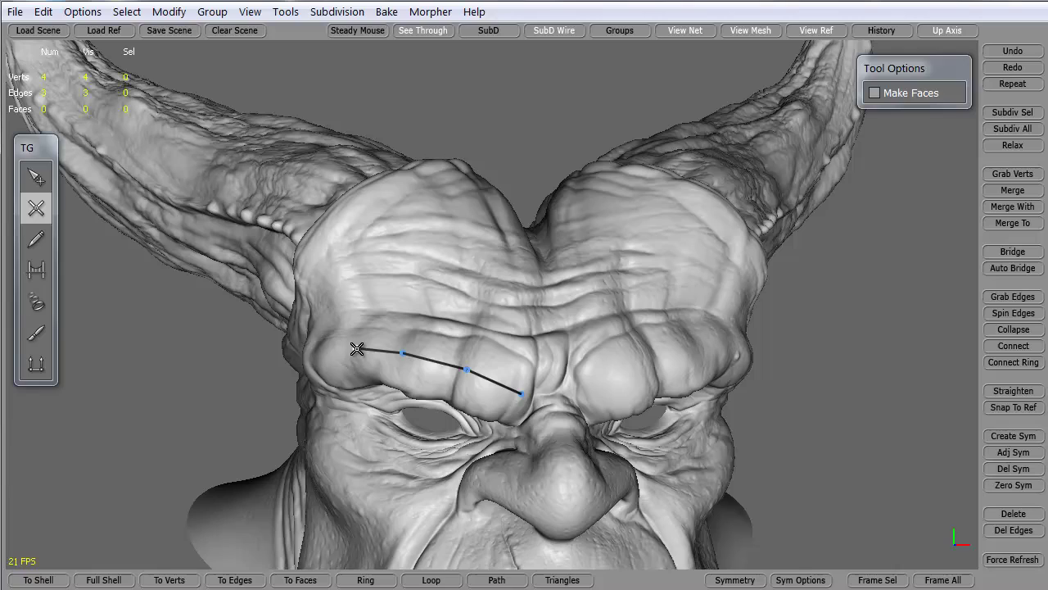
Add a second row of vertices above the brow, running to the centre crease and up it.
left_click(322, 306)
left_click(362, 302)
left_click(408, 303)
left_click(477, 312)
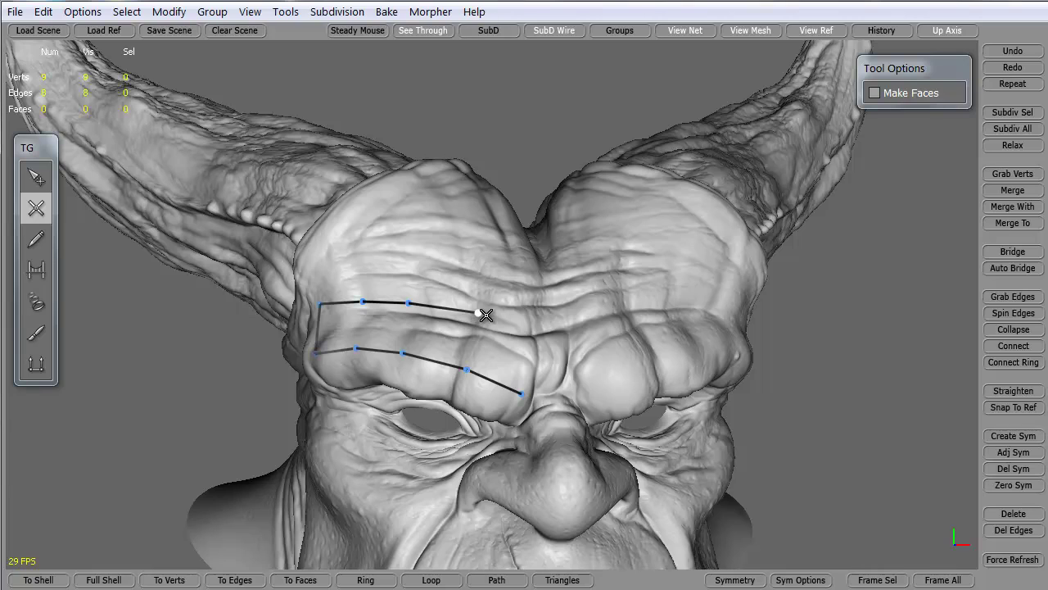
left_click(534, 330)
left_click(532, 270)
Lay a third row of vertices leftward across the forehead to its outer edge and up.
left_click(481, 252)
left_click(410, 256)
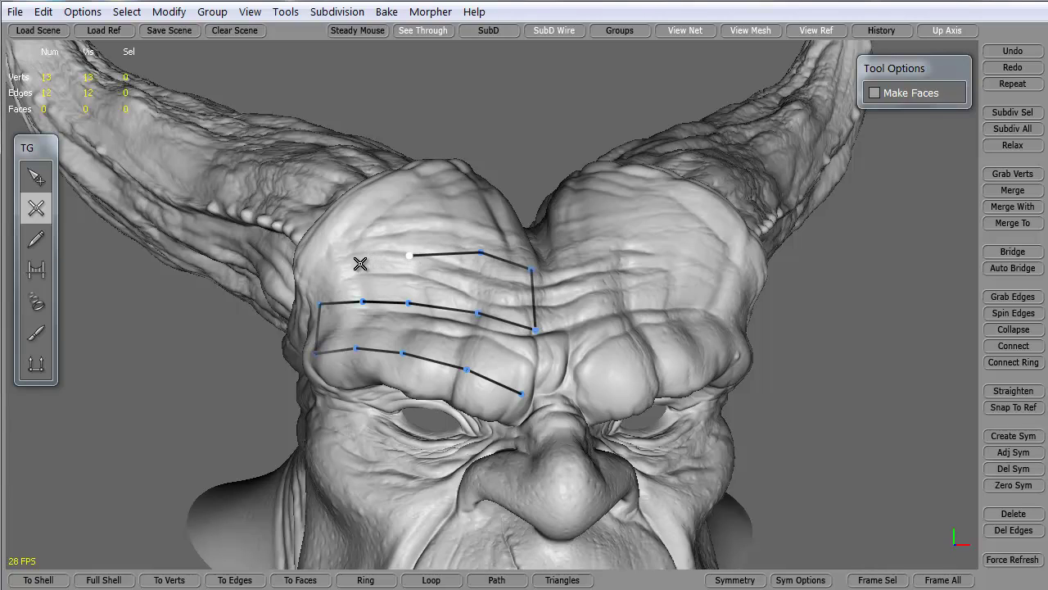
left_click(357, 263)
left_click(314, 279)
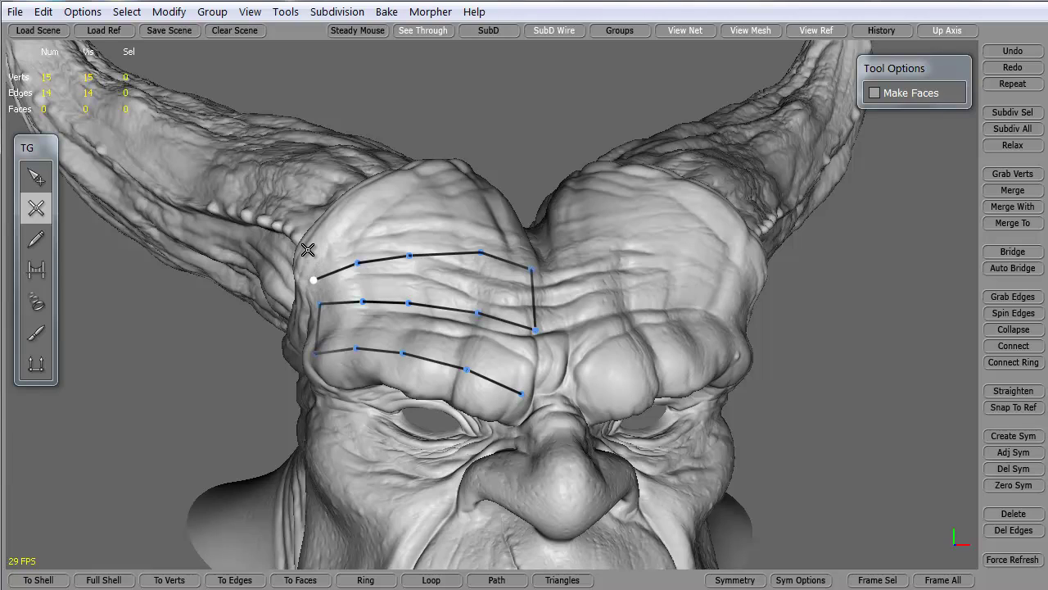
left_click(307, 246)
Place the top row across the upper forehead and join its end to the centre line.
left_click(348, 220)
left_click(409, 206)
left_click(467, 200)
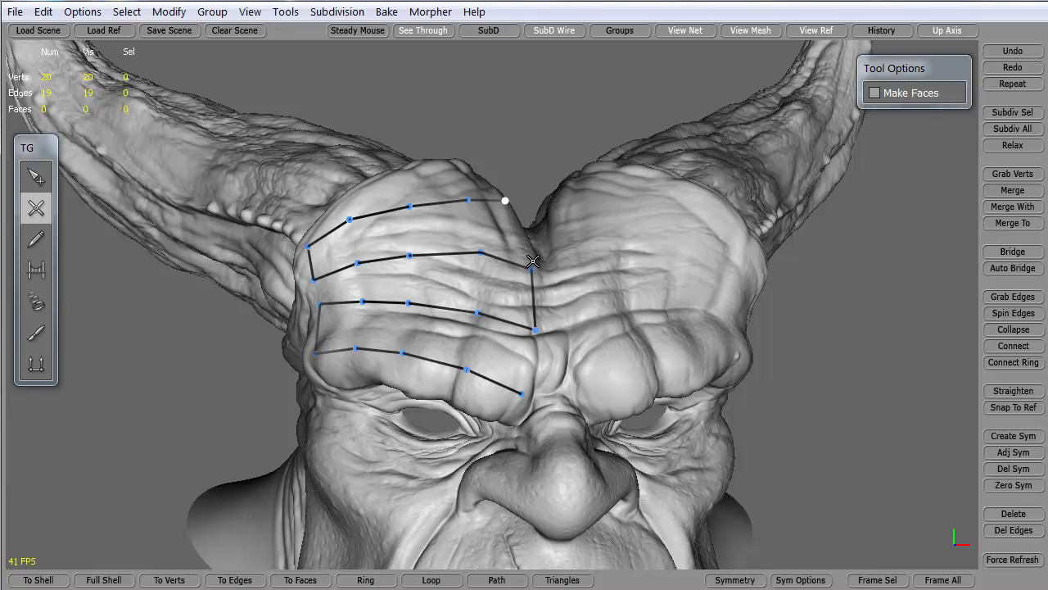
left_click_drag(533, 260, 532, 269)
left_click(530, 267)
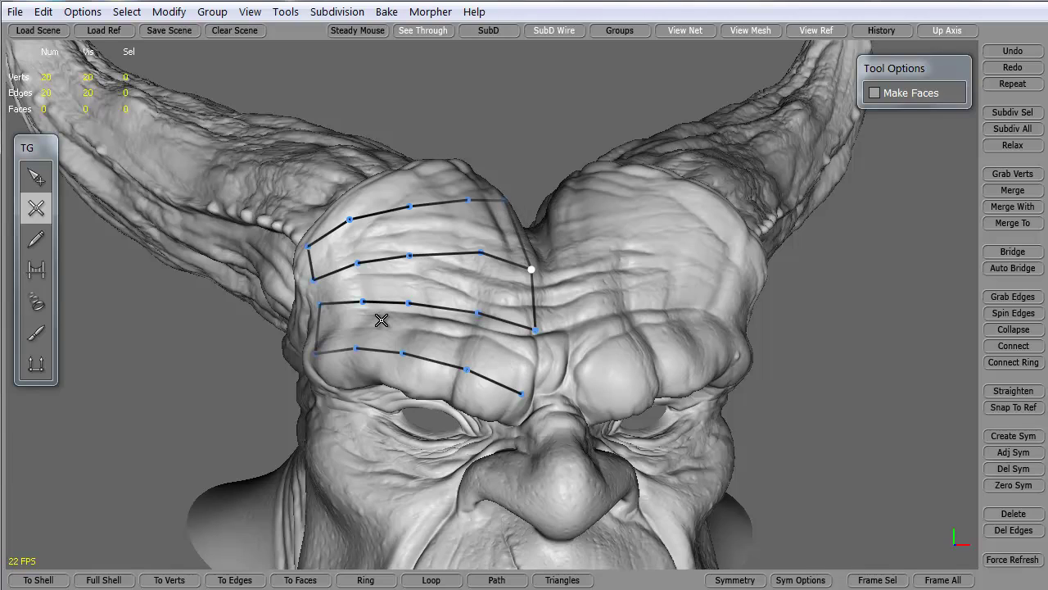
left_click(39, 277)
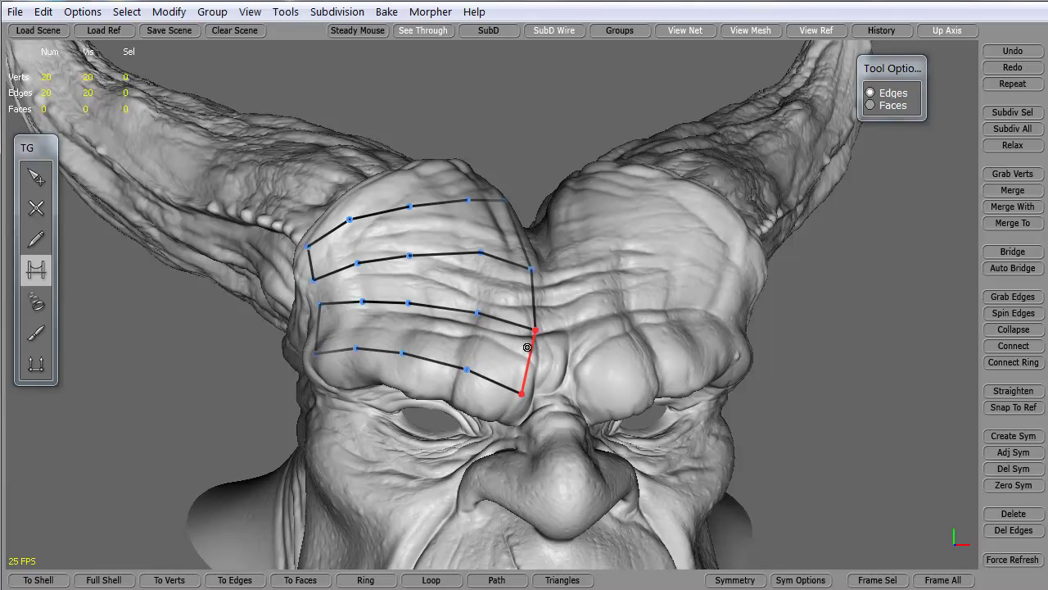
left_click(482, 340)
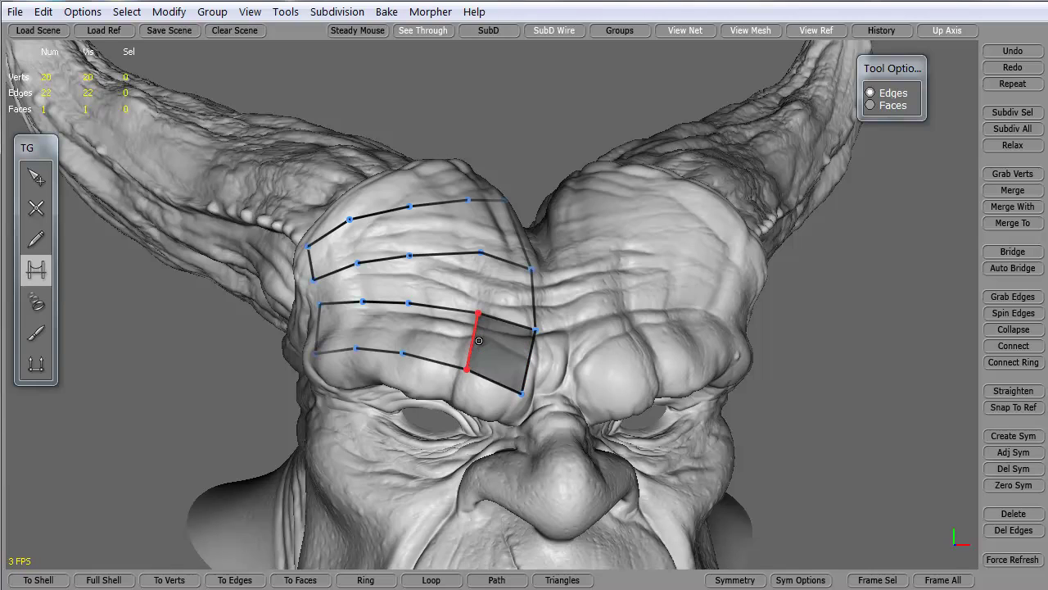
left_click(423, 335)
left_click(363, 328)
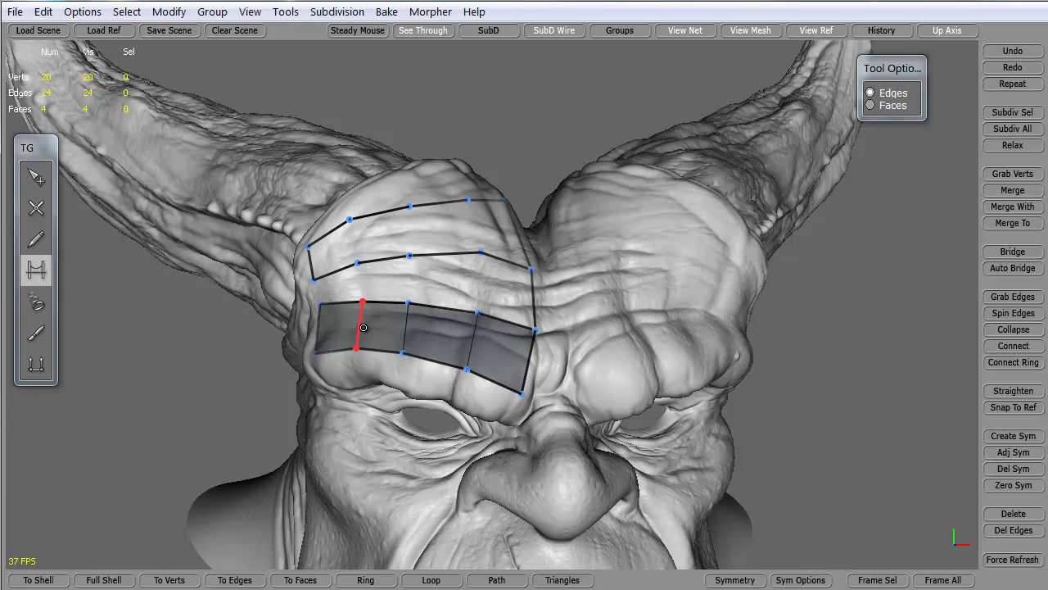
left_click(480, 282)
left_click(408, 278)
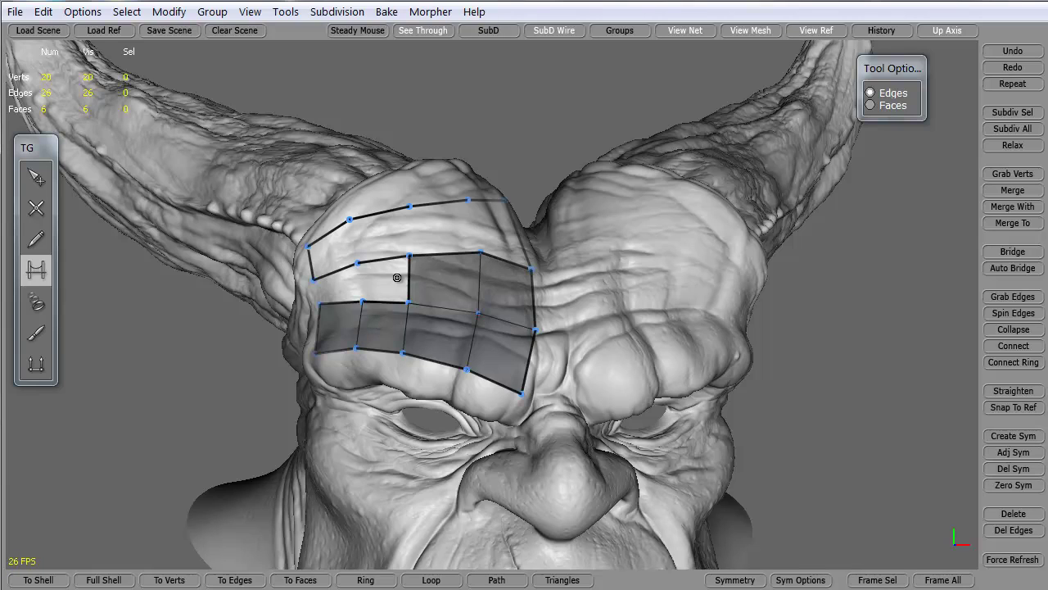
left_click(361, 282)
left_click(315, 292)
left_click(353, 242)
left_click(409, 231)
left_click(485, 226)
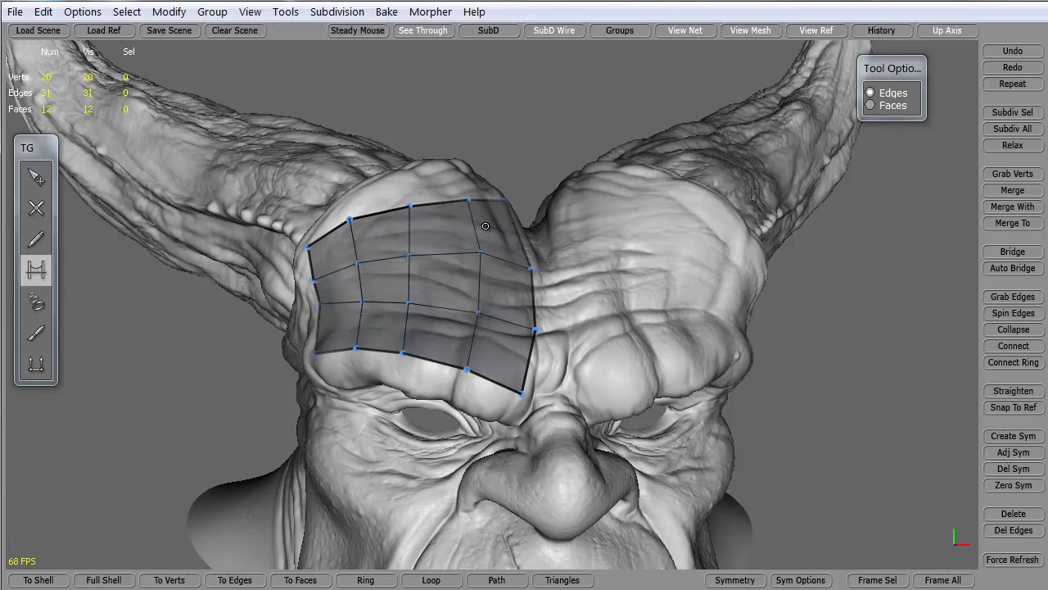
mouse_move(357, 441)
middle_mouse_down()
mouse_move(573, 417)
mouse_move(352, 437)
mouse_move(353, 421)
mouse_move(343, 422)
mouse_move(369, 429)
middle_mouse_up()
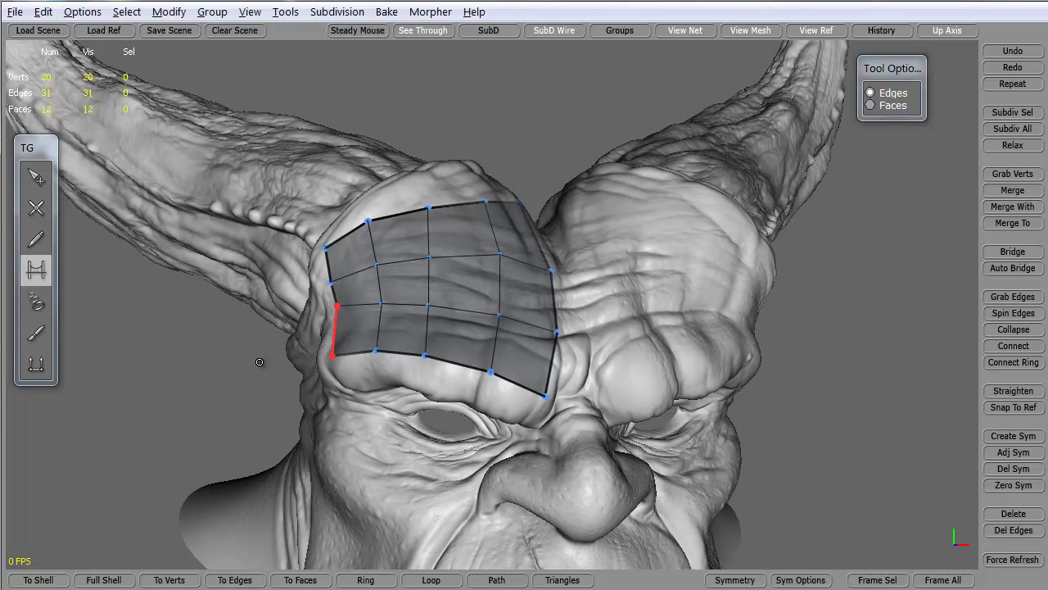
middle_click_drag(259, 363, 481, 371)
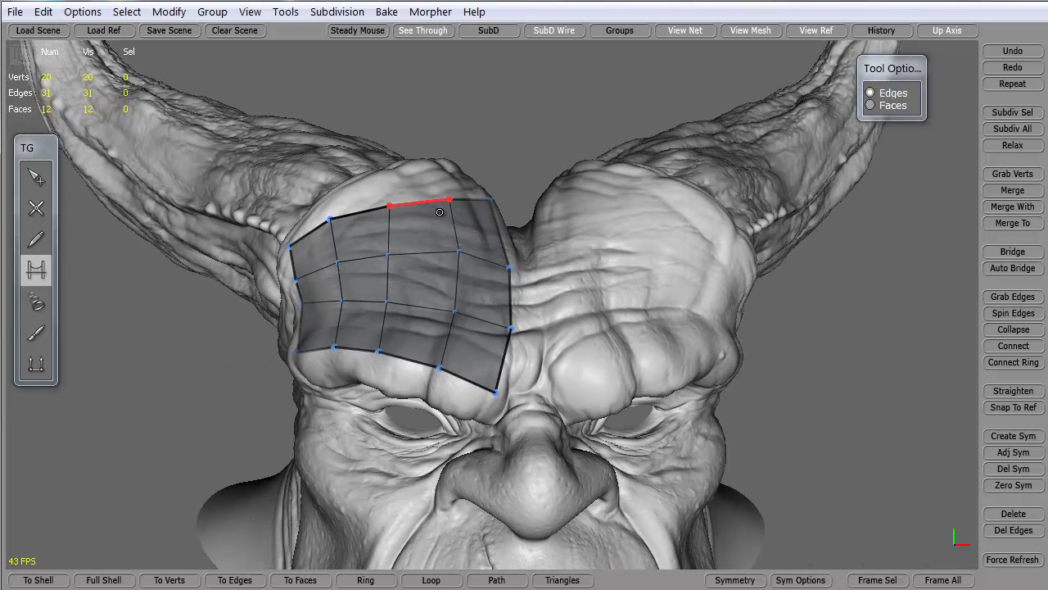
middle_click_drag(295, 344, 215, 402)
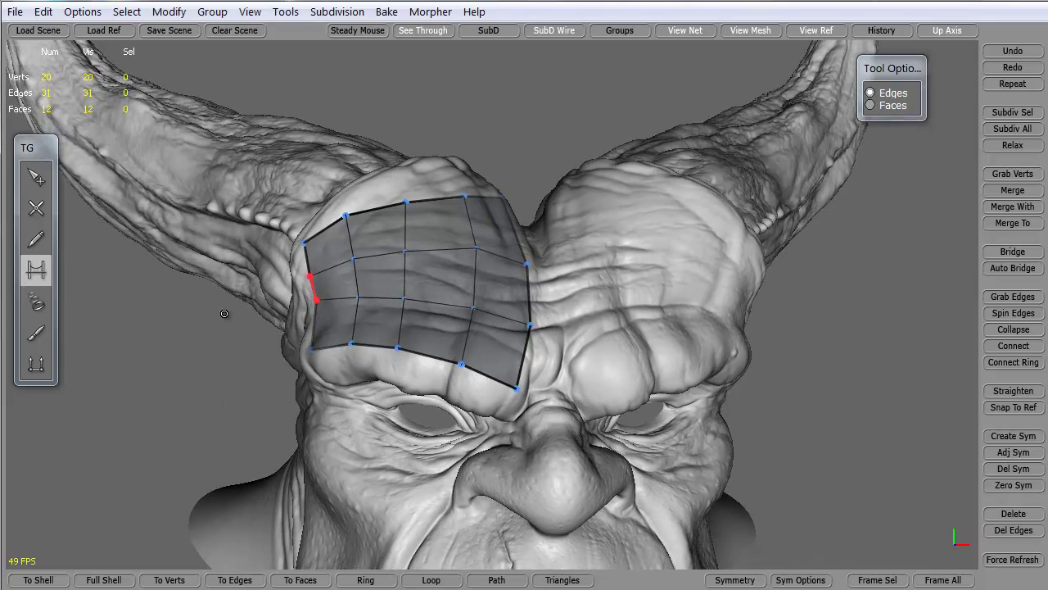
middle_click_drag(217, 319, 491, 315)
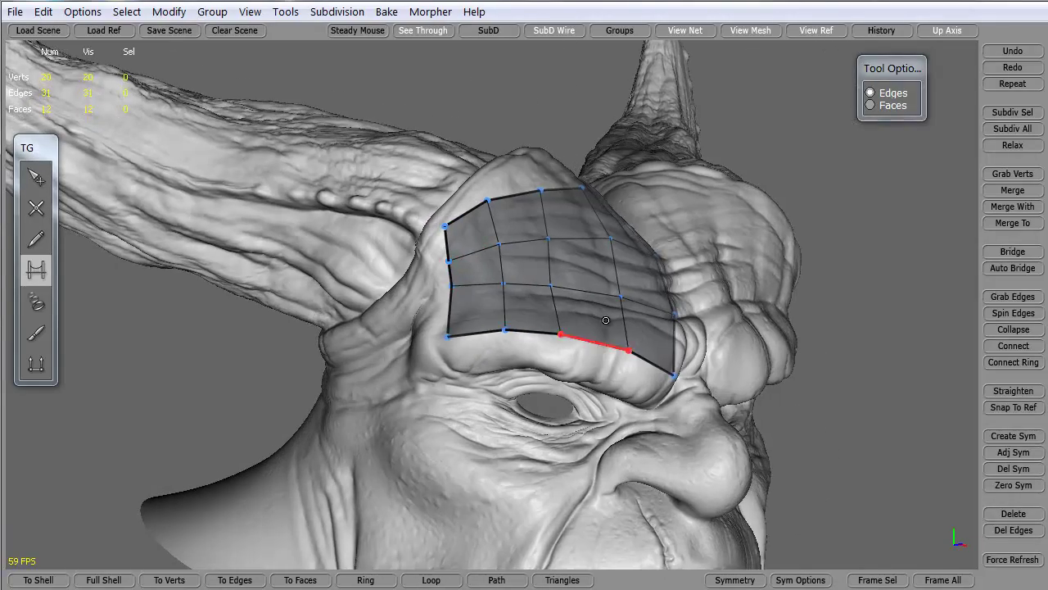
middle_click_drag(471, 352, 368, 311)
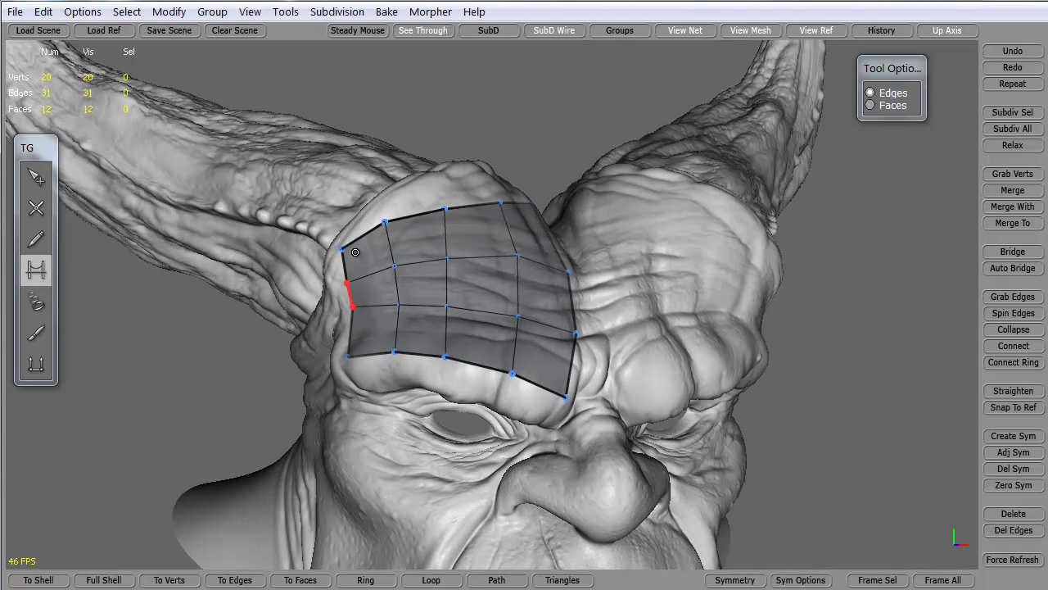
key("alt")
middle_click_drag(528, 249, 72, 195)
With the Select tool, test-move a vertex, edge and face, then marquee-select and delete the whole patch.
left_click(36, 176)
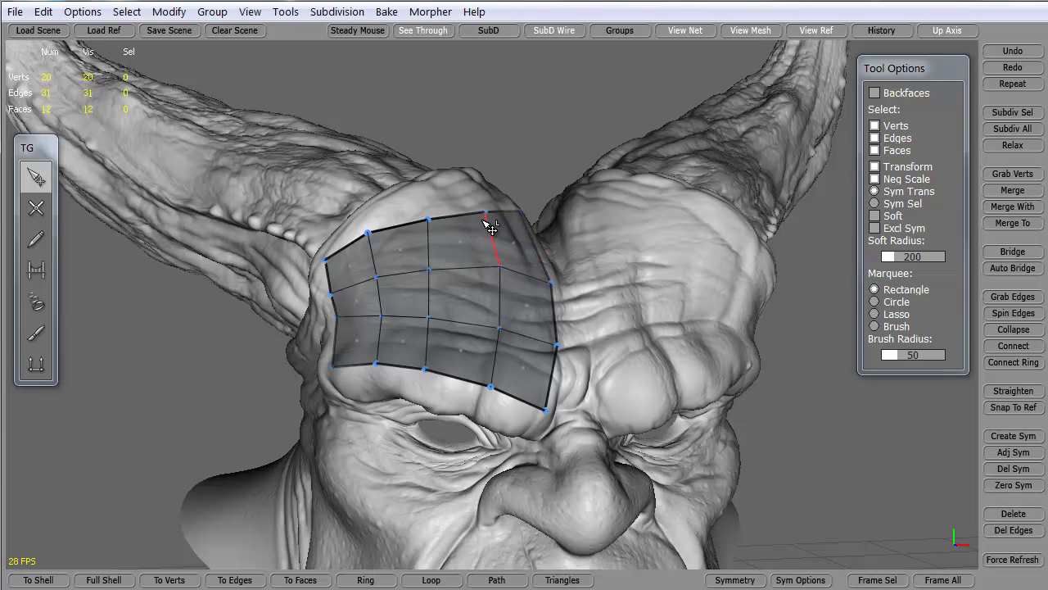
mouse_move(489, 217)
left_mouse_down()
mouse_move(463, 210)
mouse_move(510, 238)
mouse_move(486, 234)
mouse_move(485, 216)
left_mouse_up()
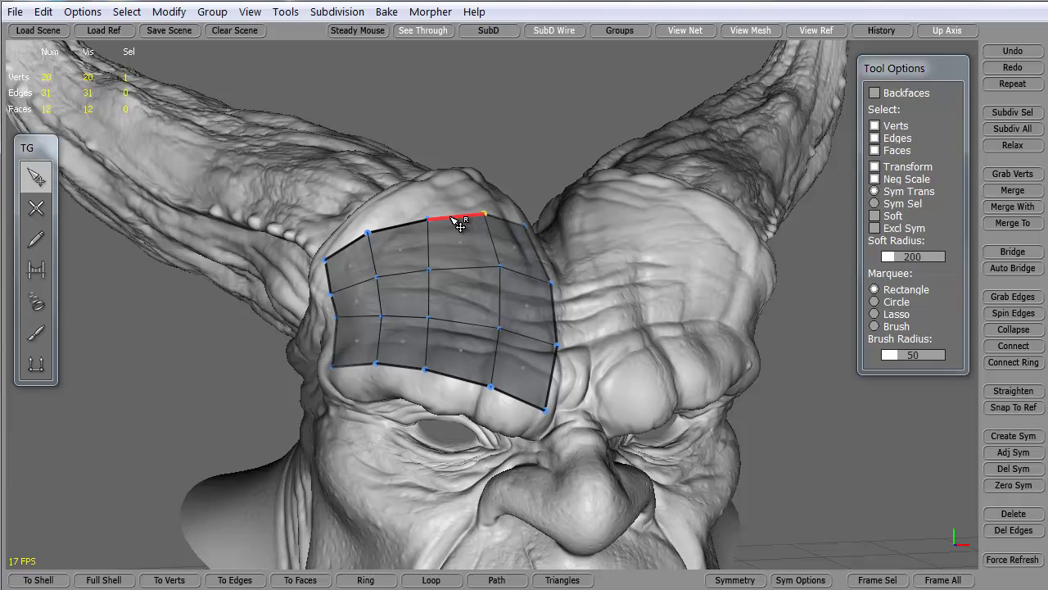
left_click(453, 220)
mouse_move(455, 219)
left_mouse_down()
mouse_move(450, 204)
mouse_move(421, 229)
mouse_move(458, 248)
mouse_move(506, 229)
mouse_move(624, 226)
mouse_move(501, 229)
mouse_move(448, 147)
mouse_move(461, 219)
left_mouse_up()
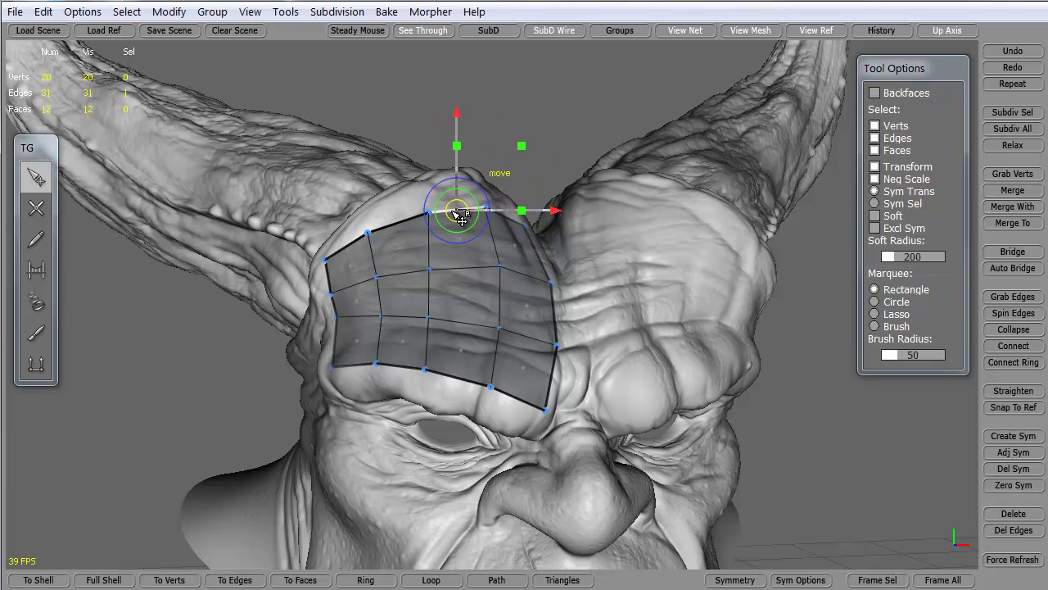
left_click(404, 257)
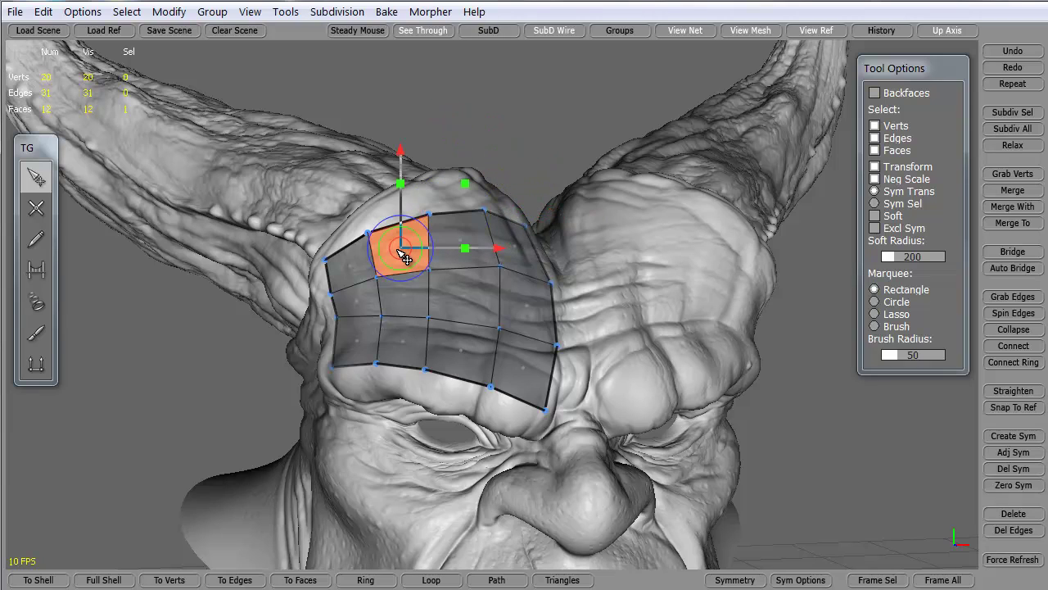
mouse_move(404, 258)
left_mouse_down()
mouse_move(435, 230)
mouse_move(411, 259)
mouse_move(407, 214)
mouse_move(409, 257)
left_mouse_up()
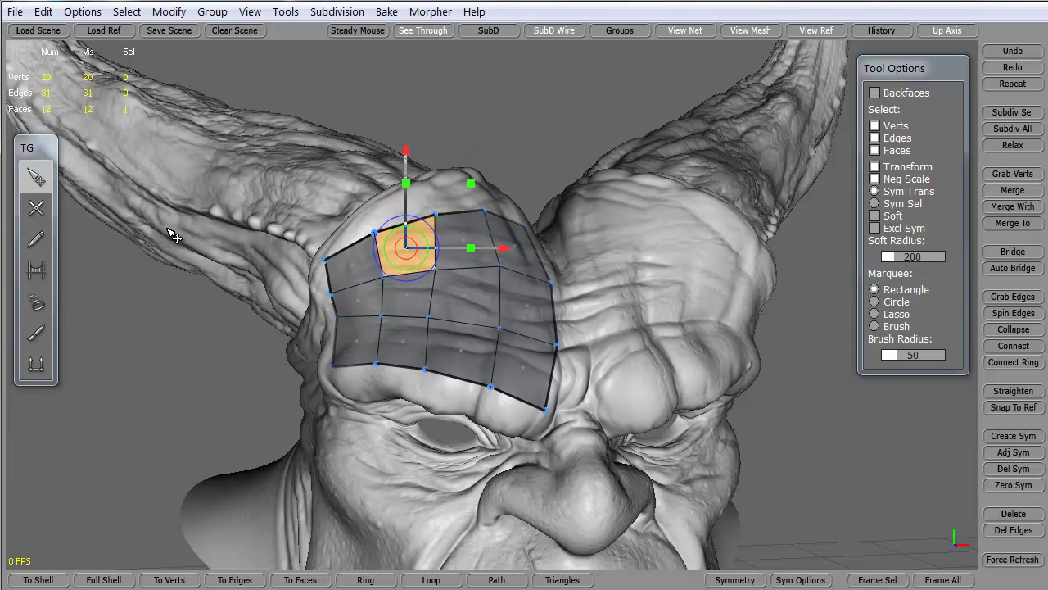
left_click_drag(260, 173, 606, 449)
key("Delete")
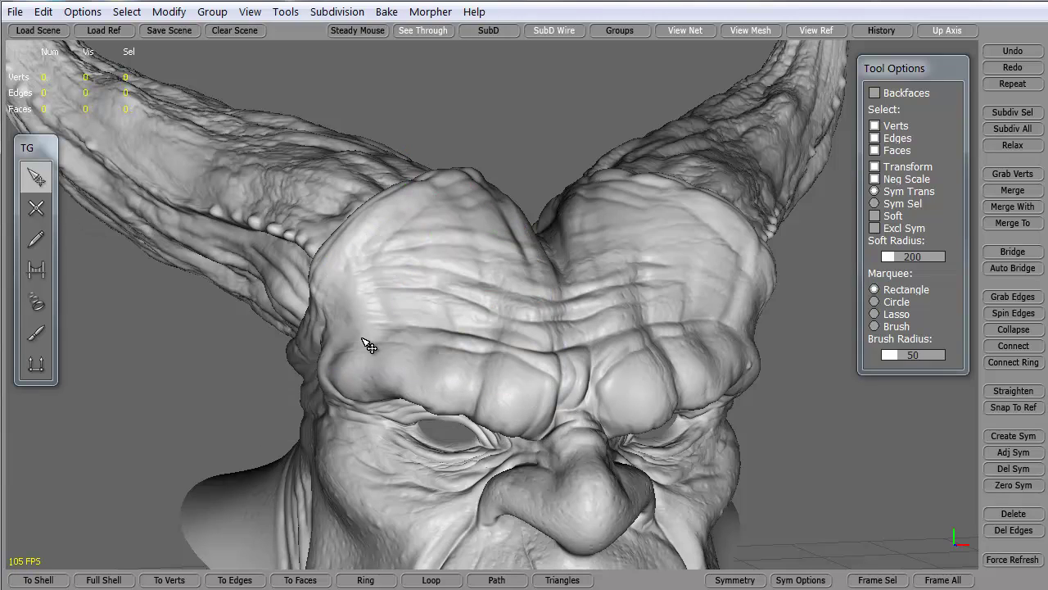
With the Draw tool, place four vertices along the brow ridge from nose bridge to temple.
left_click(36, 208)
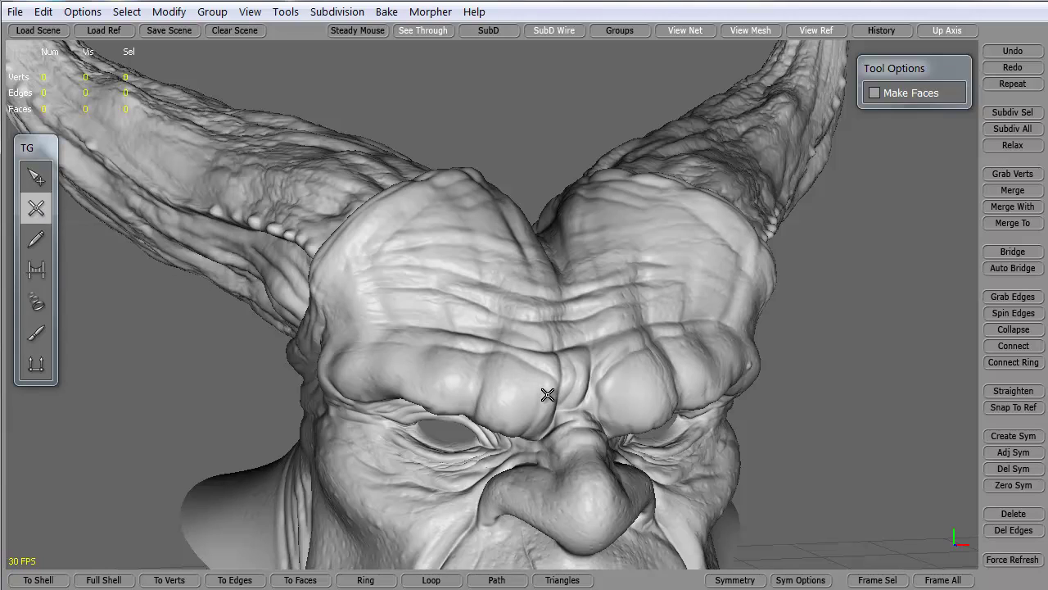
left_click(487, 374)
left_click(420, 357)
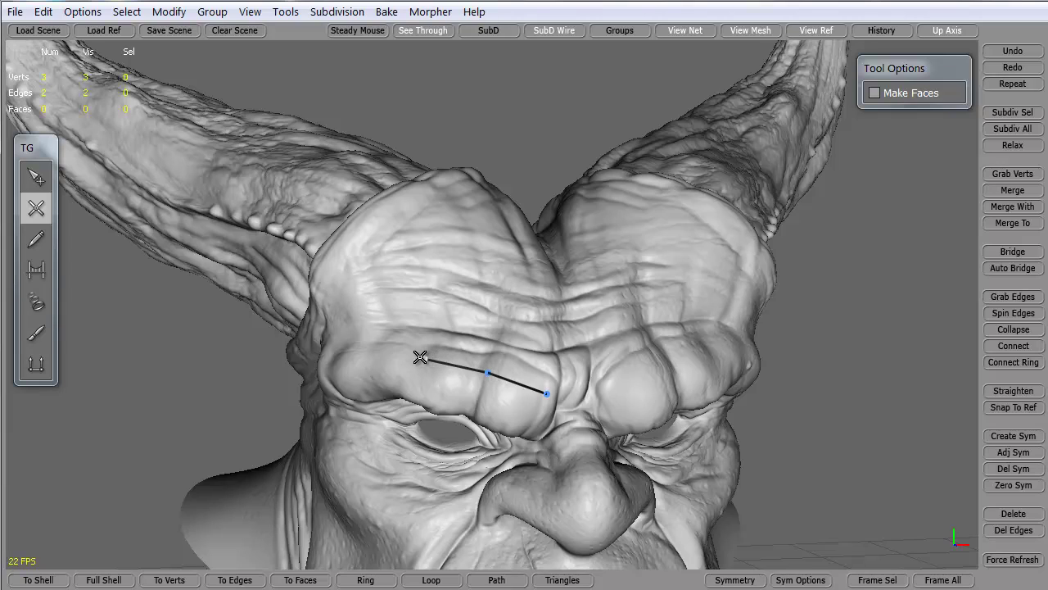
left_click(366, 357)
left_click(324, 359)
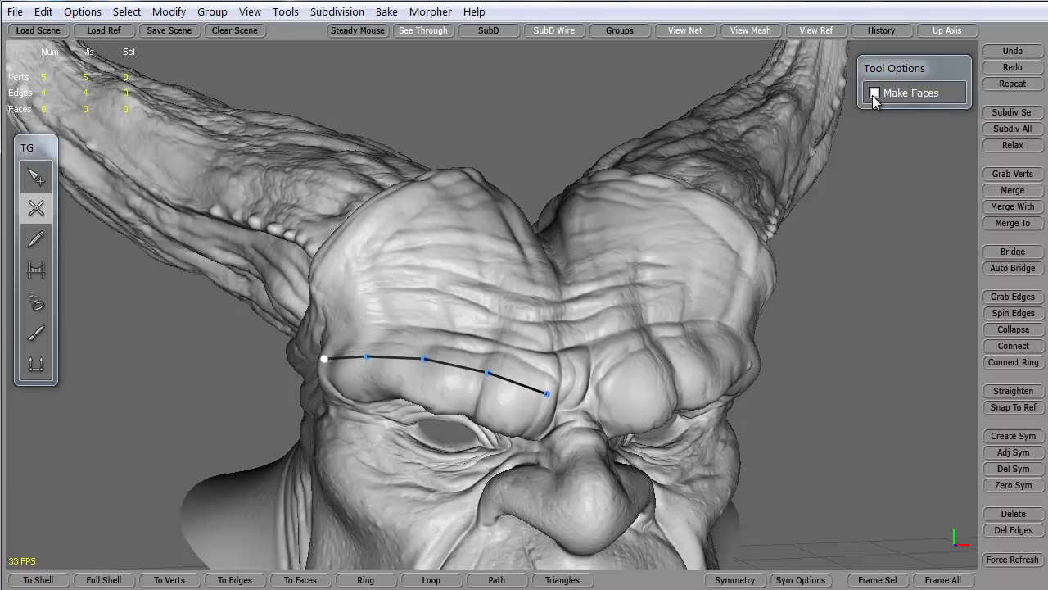
Build the first row of faces just above the brow line, ending near the nose.
left_click(327, 302)
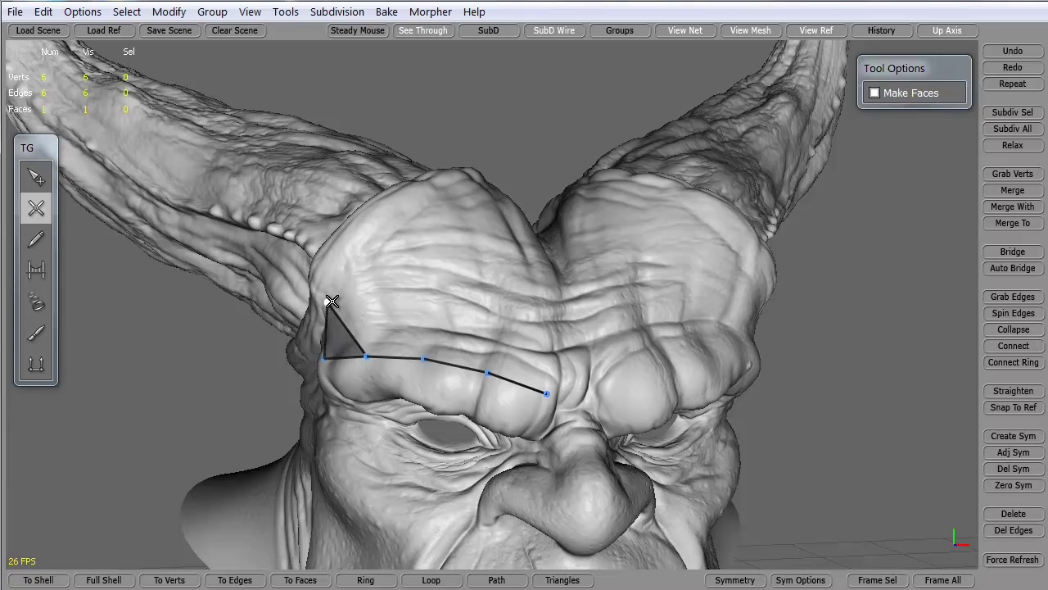
left_click(375, 298)
left_click(428, 302)
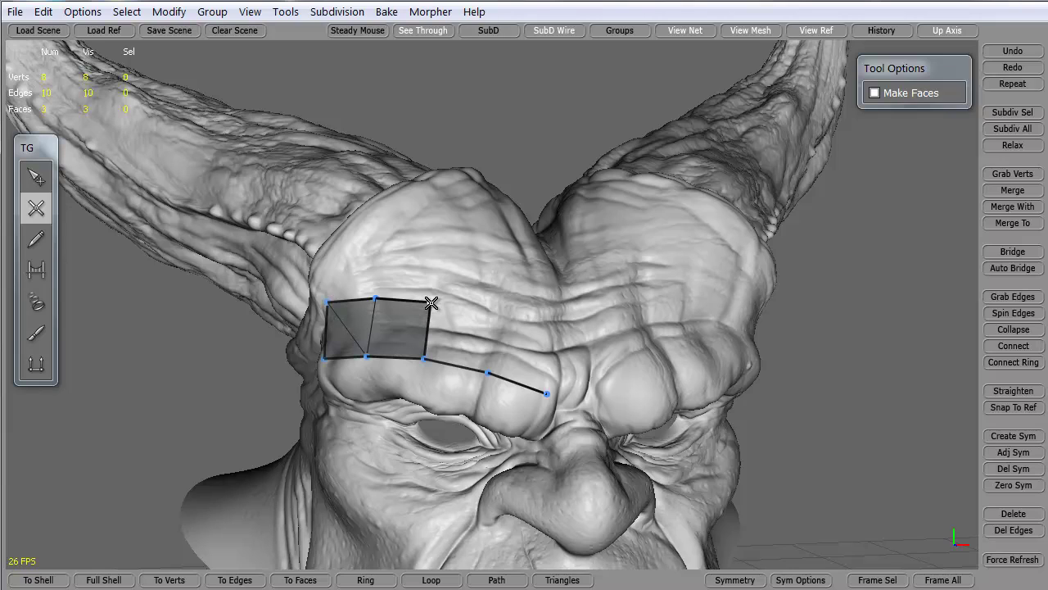
left_click(499, 311)
left_click(556, 328)
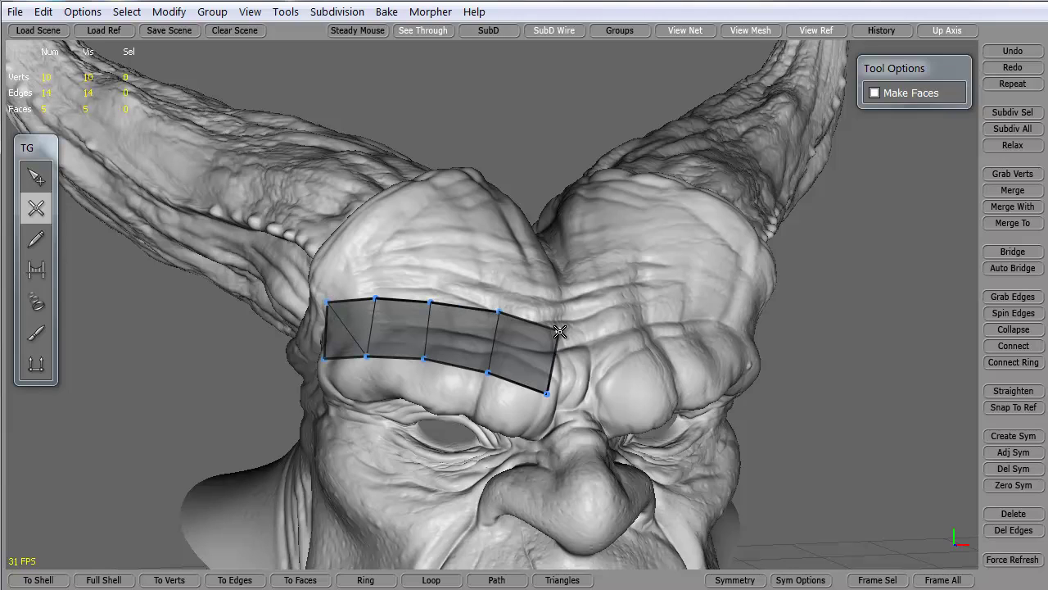
Add a second row of faces across the forehead toward the upper left.
left_click(547, 262)
left_click(499, 255)
left_click(432, 254)
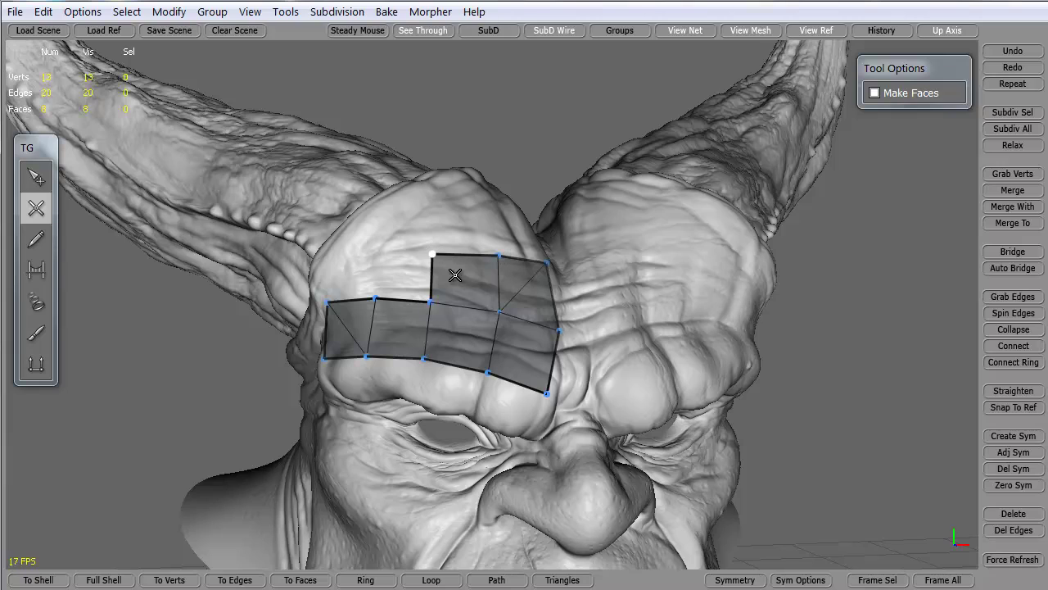
left_click(375, 259)
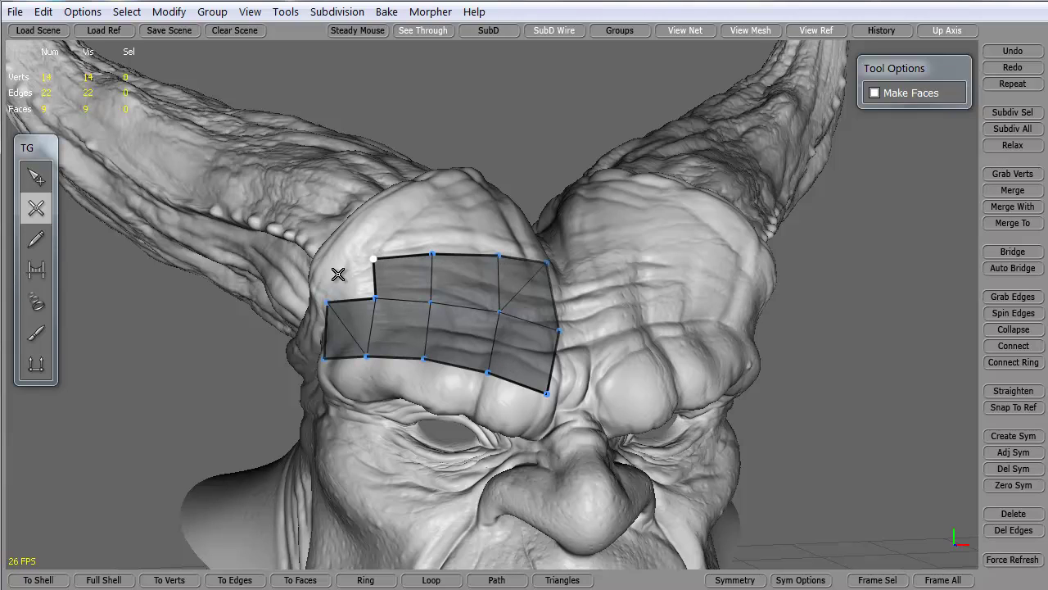
left_click(325, 278)
Complete the top row of faces, closing the patch's top-right corner.
left_click(319, 258)
left_click(366, 224)
left_click(431, 211)
left_click(492, 205)
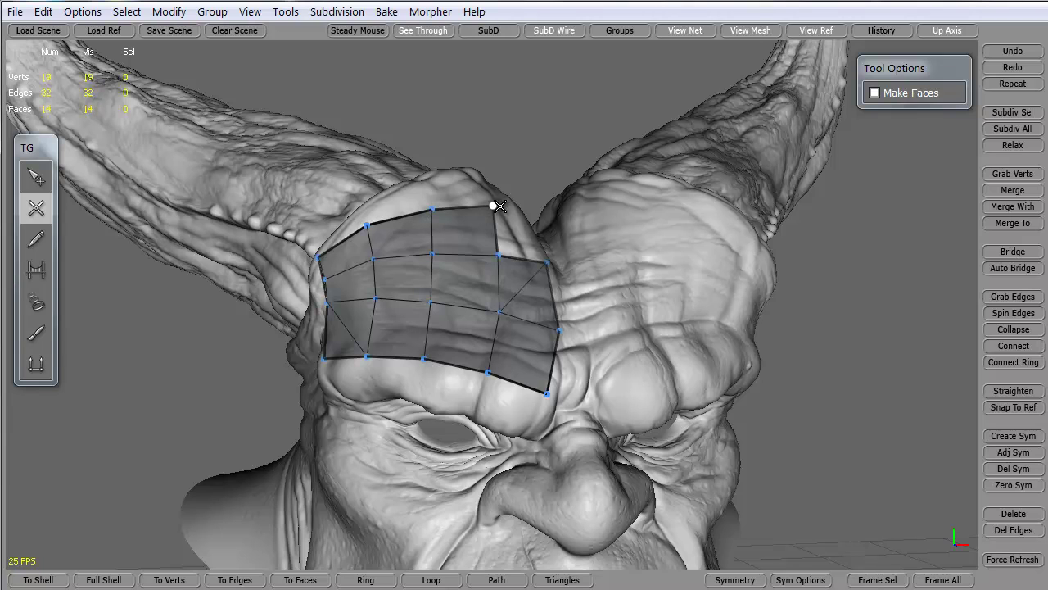
left_click(519, 211)
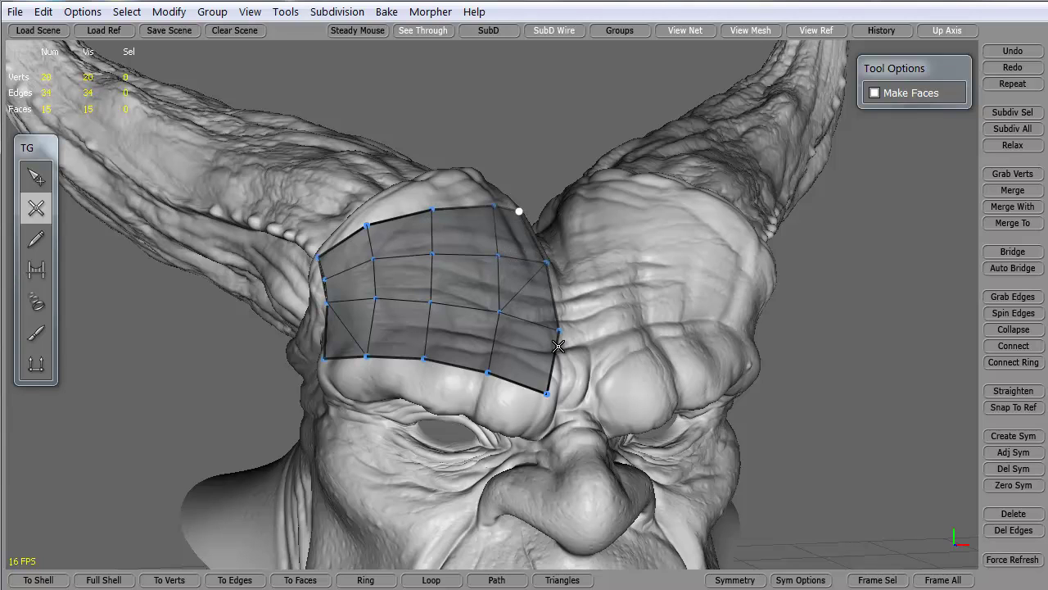
Slide two top-row vertices left and delete the diagonal edge in the right column.
mouse_move(487, 404)
middle_mouse_down()
mouse_move(476, 420)
mouse_move(484, 415)
middle_mouse_up()
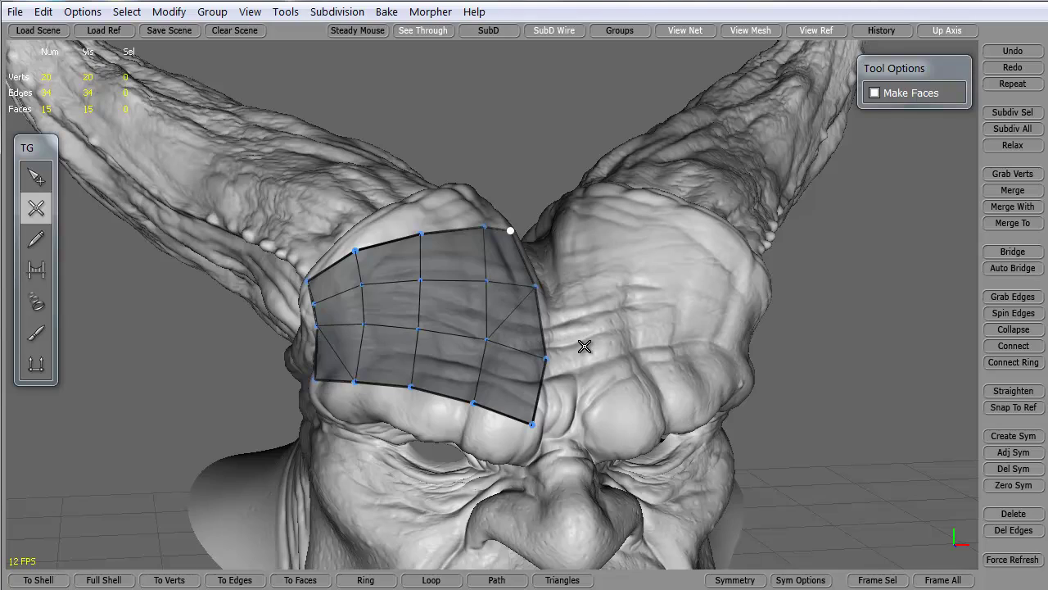
mouse_move(585, 347)
middle_mouse_down()
mouse_move(562, 379)
mouse_move(487, 365)
mouse_move(565, 352)
middle_mouse_up()
left_click(36, 176)
middle_click_drag(467, 254, 450, 257)
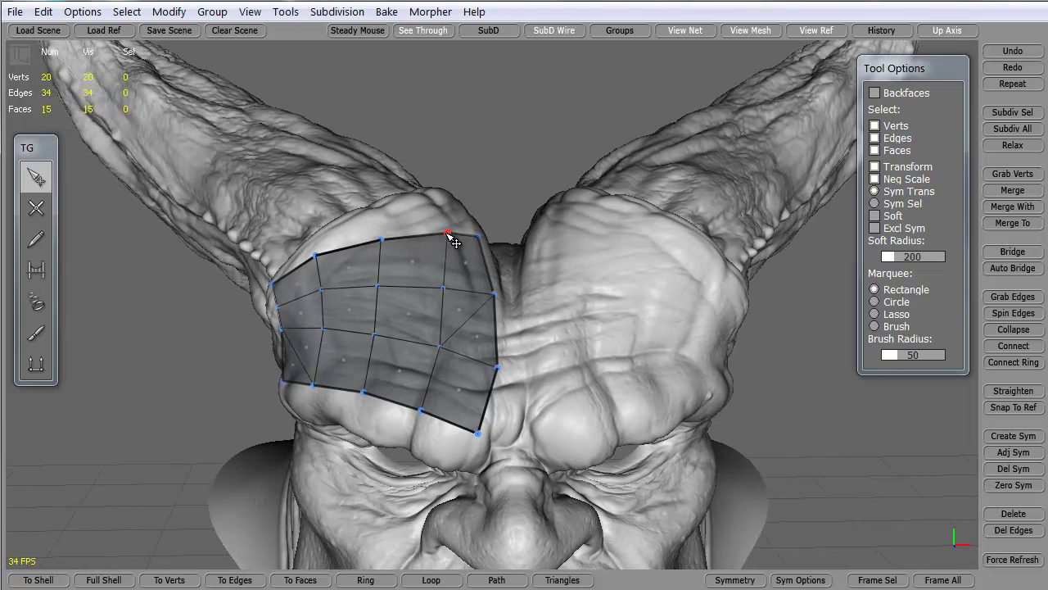
left_click_drag(447, 233, 370, 240)
middle_click_drag(356, 323, 496, 311)
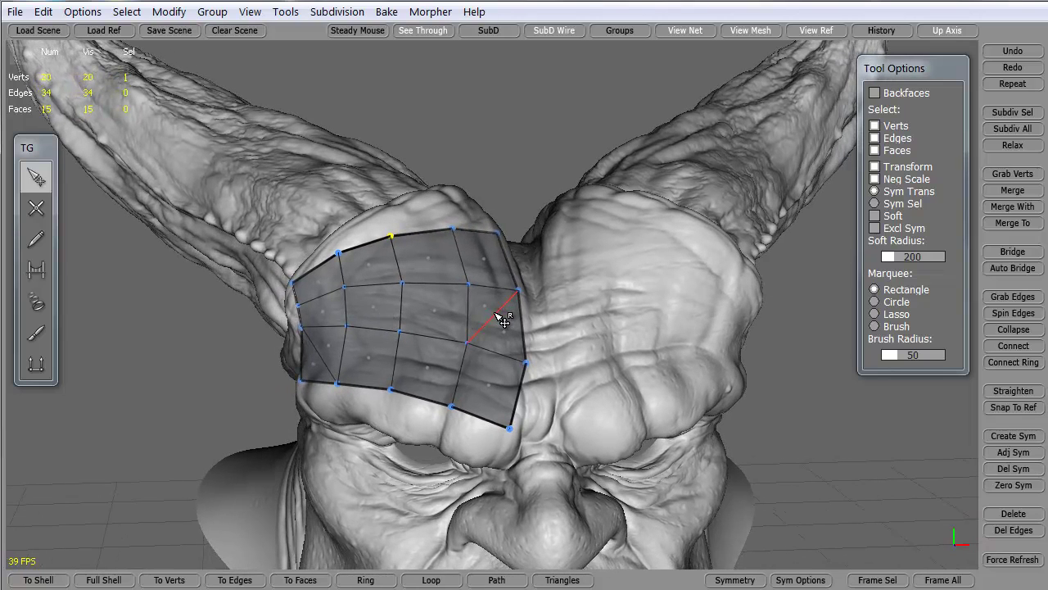
left_click(505, 318)
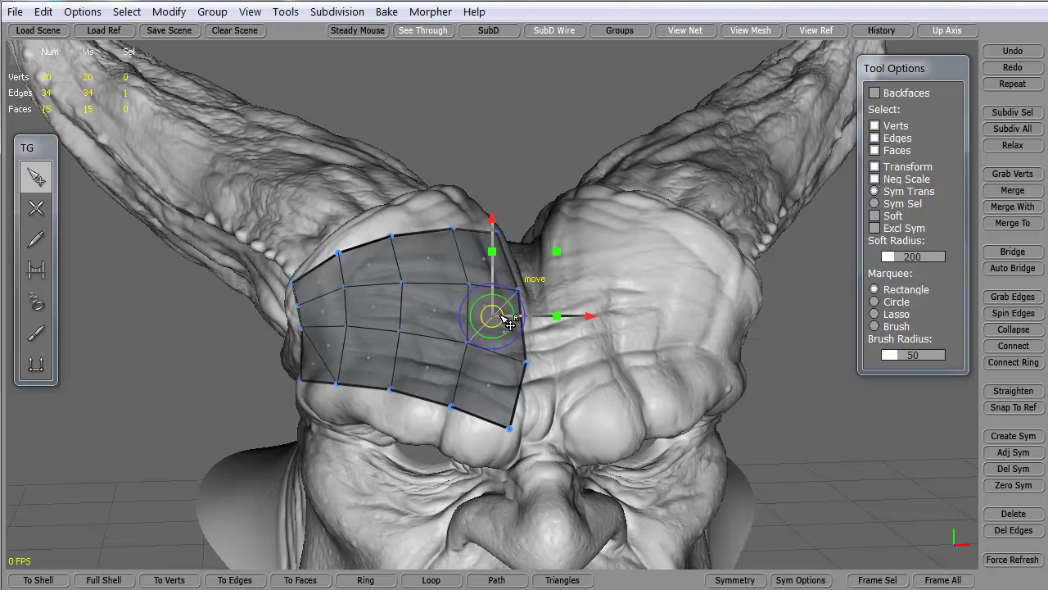
key("Delete")
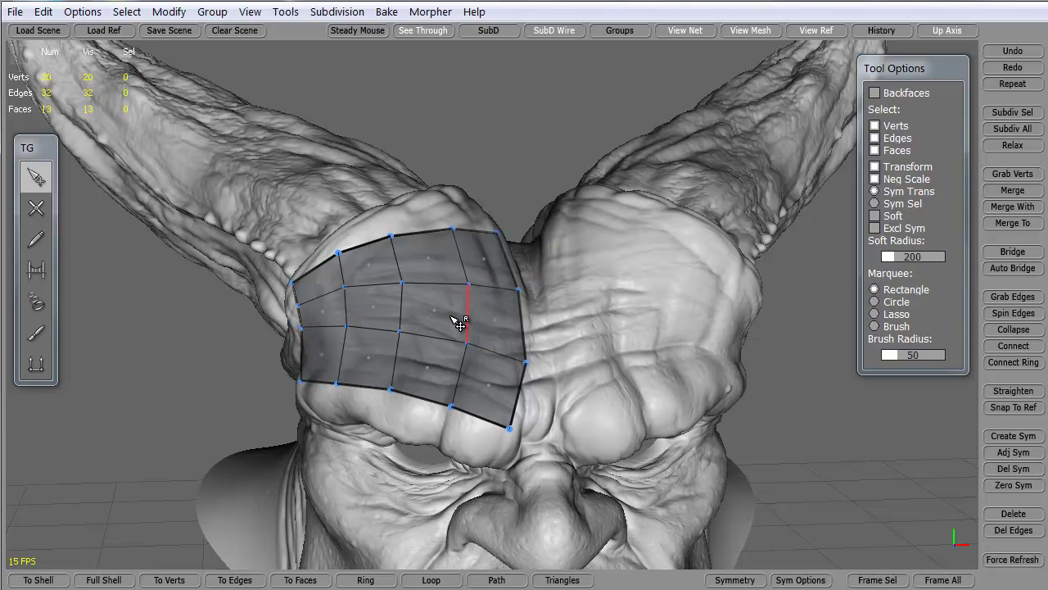
Remove the stray triangle at the border, then box-select the whole patch from a front view.
middle_click_drag(391, 442, 542, 429)
scroll(491, 311, "up", 5)
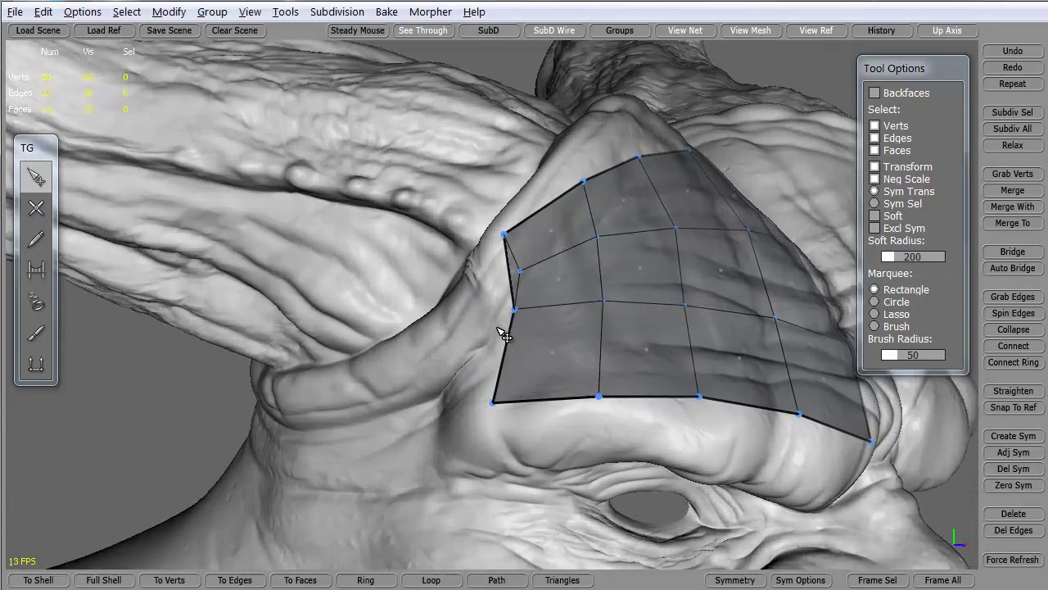
left_click(533, 267, "shift")
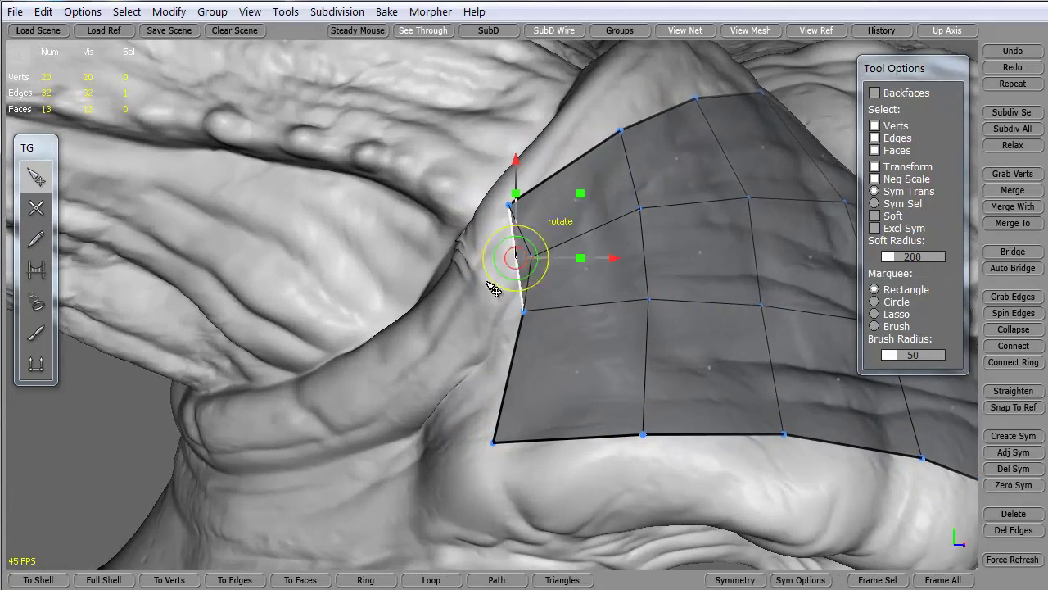
middle_click_drag(496, 351, 316, 328)
left_click_drag(225, 176, 619, 465)
Delete the selected patch, then with SimpleCreate place four vertices along the brow ridge.
key("Delete")
left_click(36, 211)
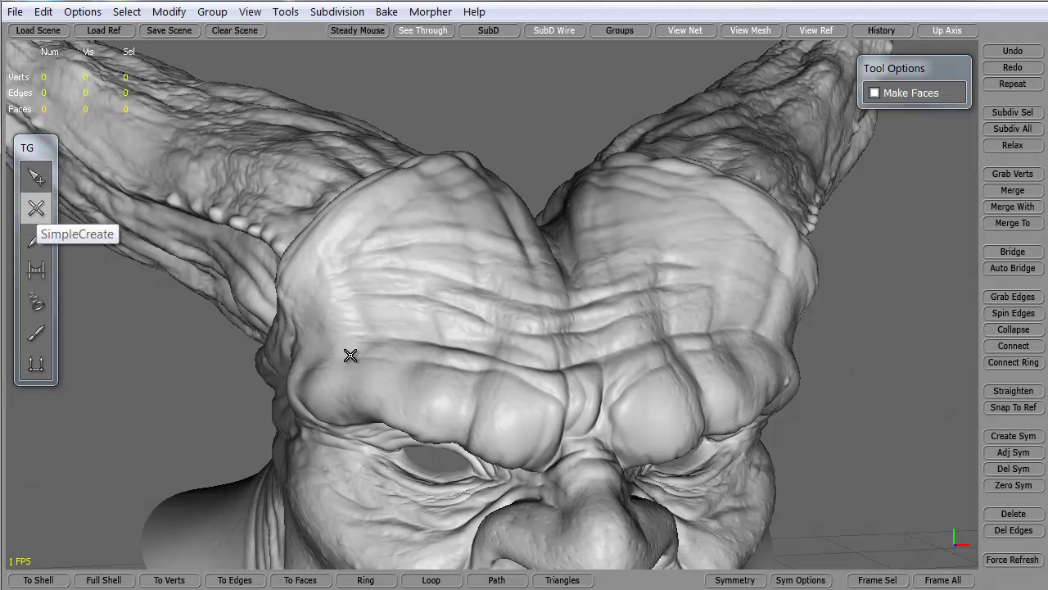
middle_click_drag(489, 432, 511, 406)
middle_click_drag(499, 240, 510, 327)
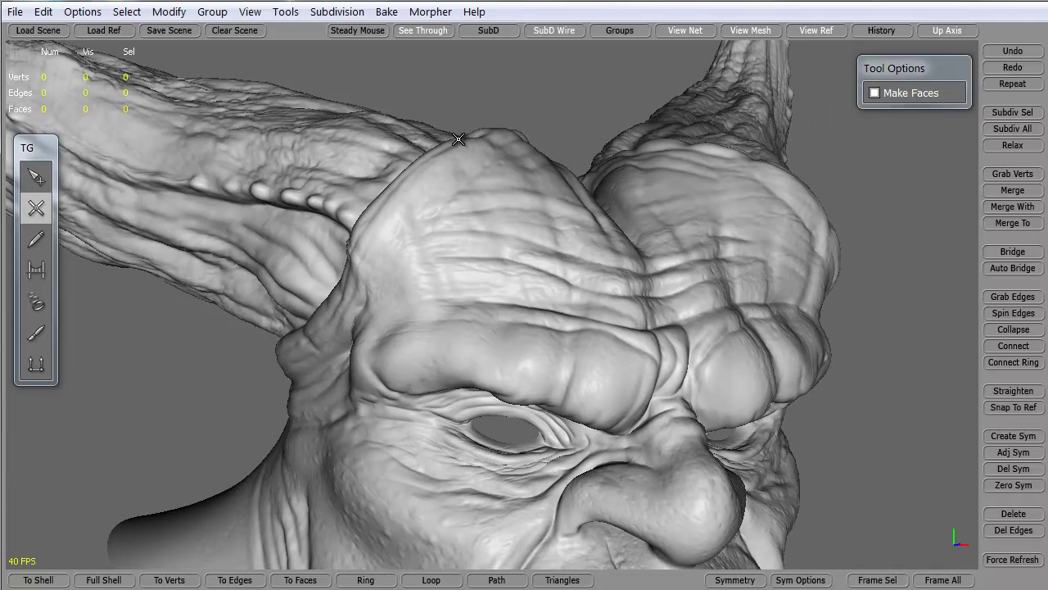
middle_click_drag(437, 311, 472, 325)
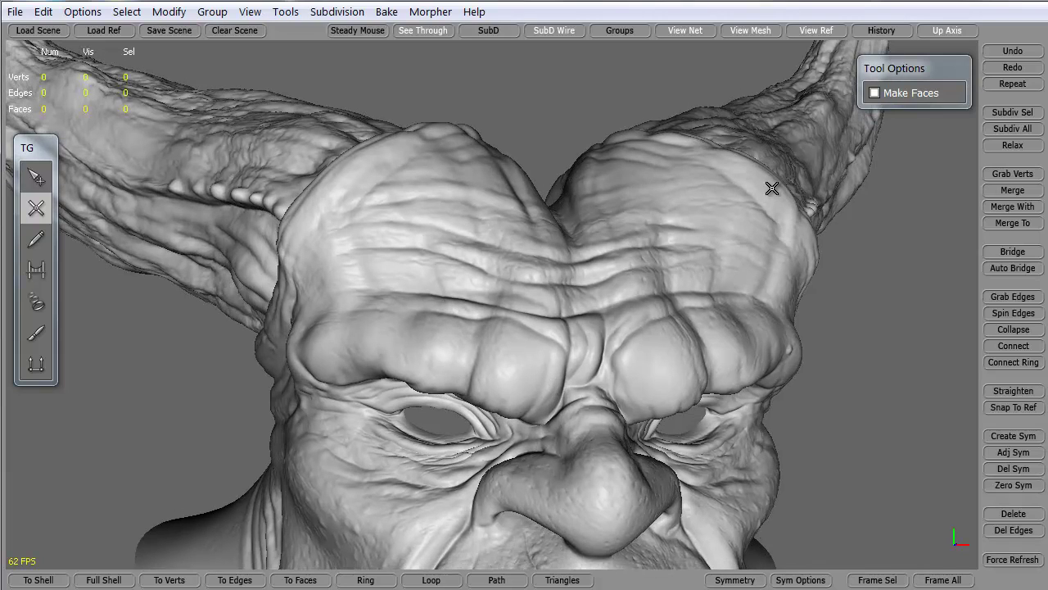
left_click(561, 381)
left_click(498, 359)
left_click(410, 345)
left_click(346, 346)
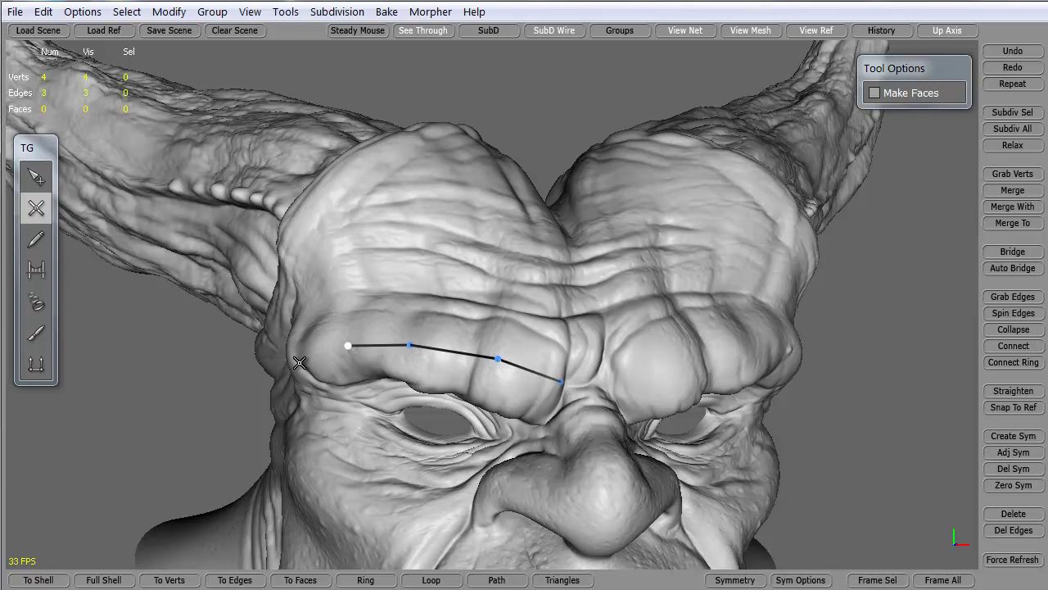
Add a vertex line along the upper forehead edge and join it to the brow line's right end.
left_click(279, 228)
left_click_drag(309, 205, 282, 253, "alt")
left_click(256, 245)
left_click(297, 210)
left_click(366, 177)
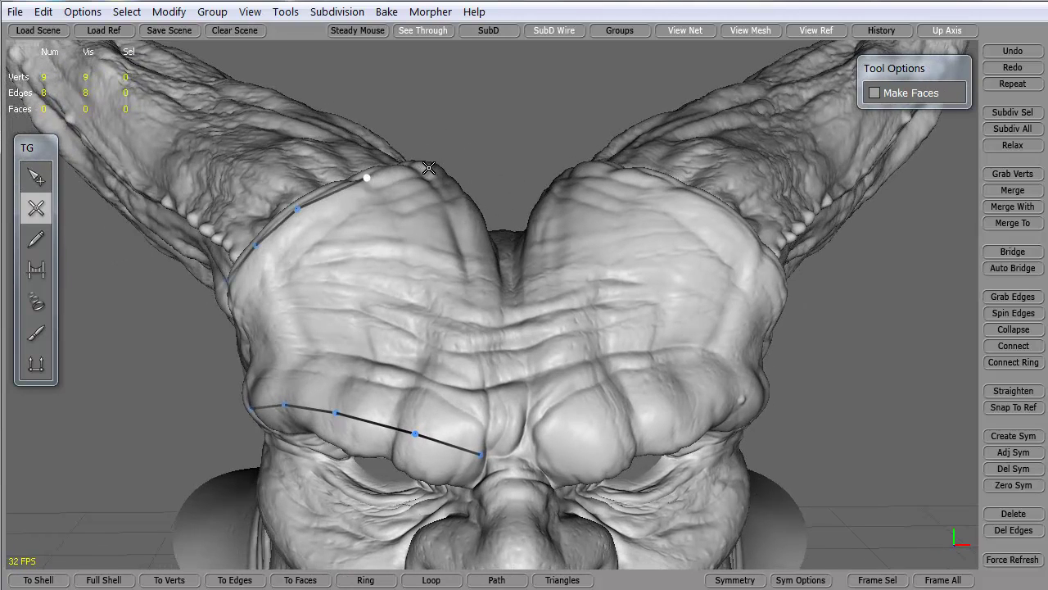
left_click(482, 453)
left_click_drag(432, 433, 374, 323, "alt")
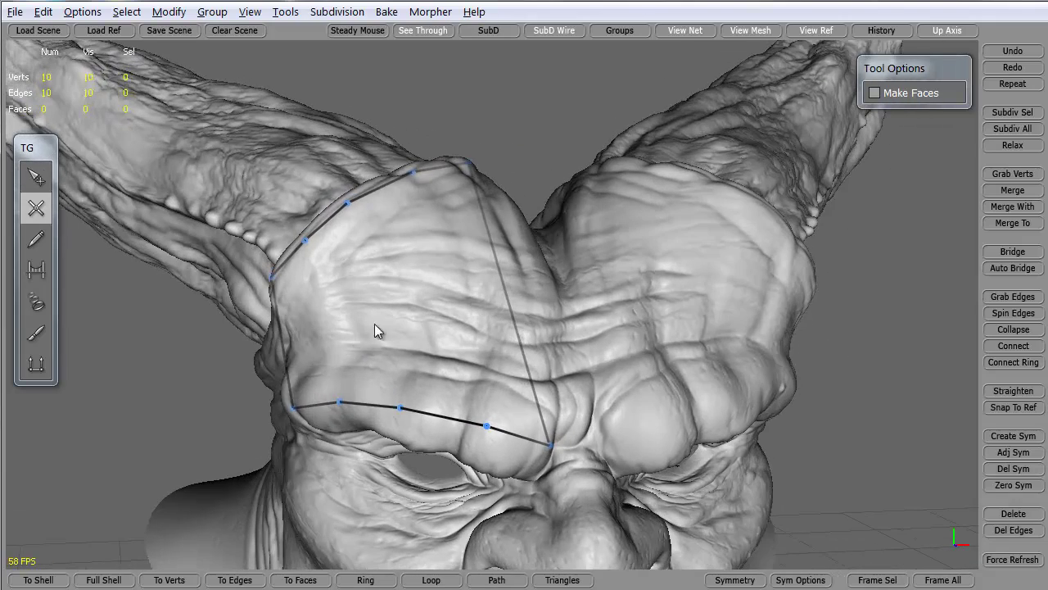
Bridge the left border edges into a face, then draw a vertical edge from top outline to brow.
left_click(36, 269)
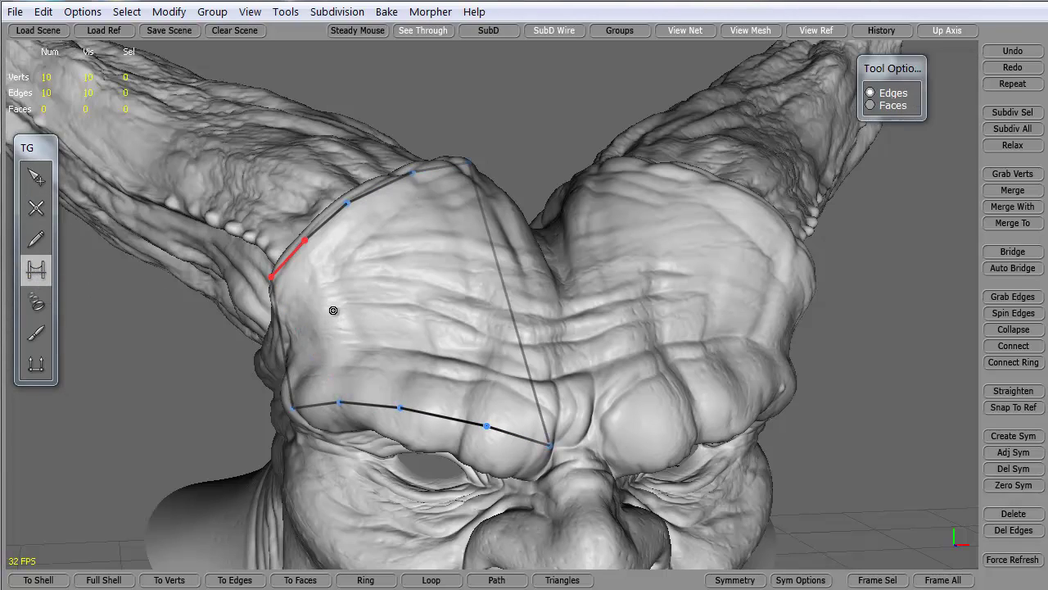
left_click(353, 319)
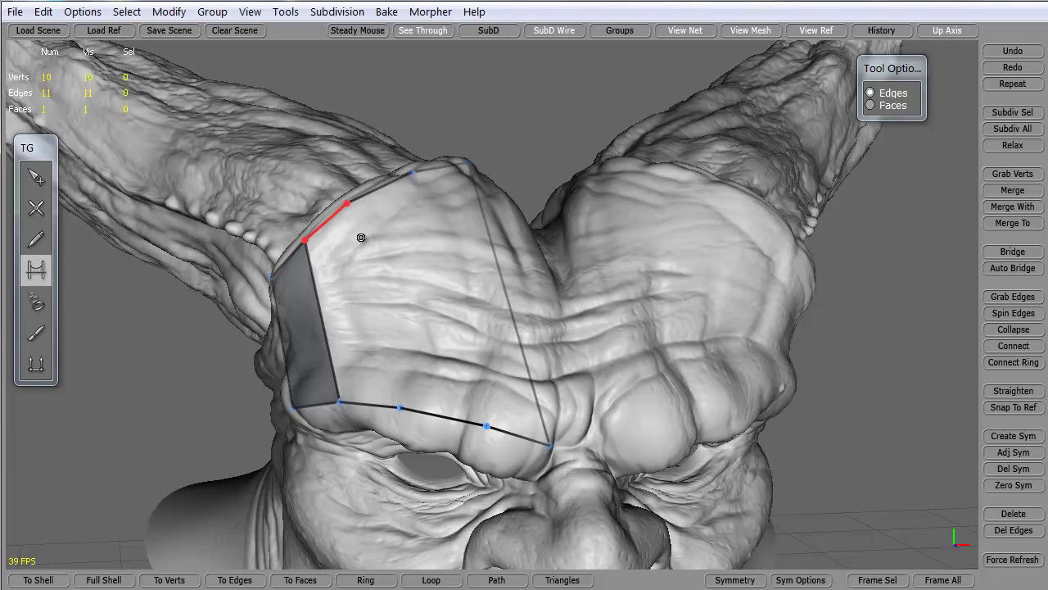
left_click(36, 211)
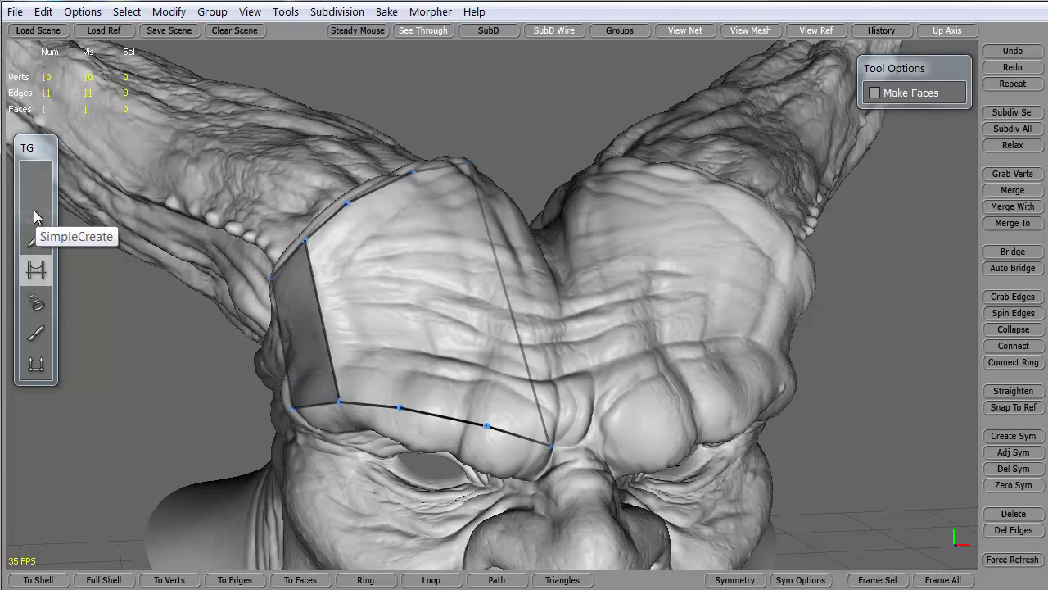
left_click(347, 203)
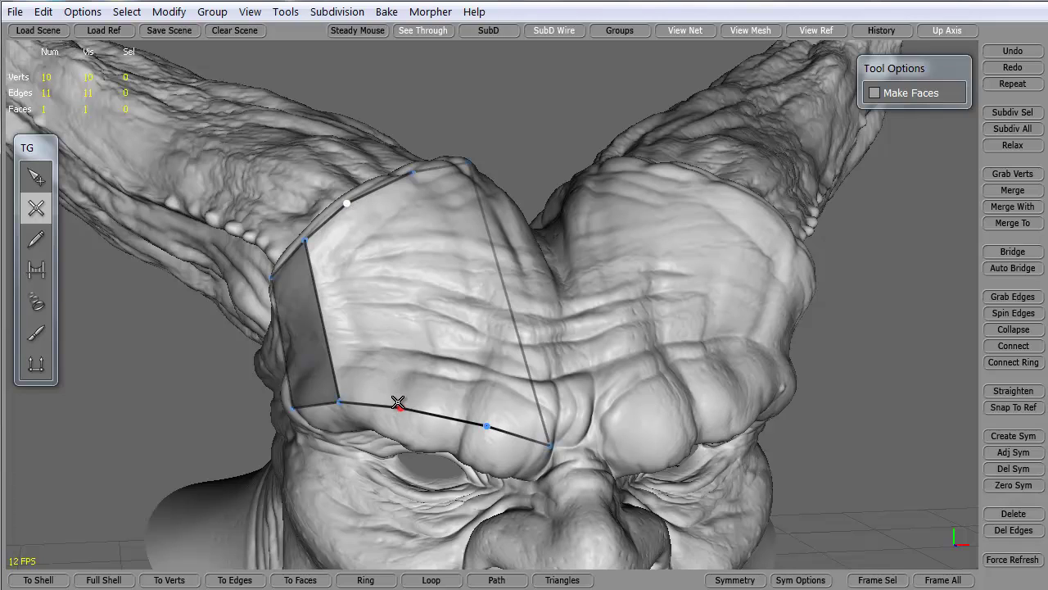
left_click(397, 401)
Draw a second vertical edge from the top outline to the brow, completing the four-quad strip.
left_click(35, 176)
left_click(36, 209)
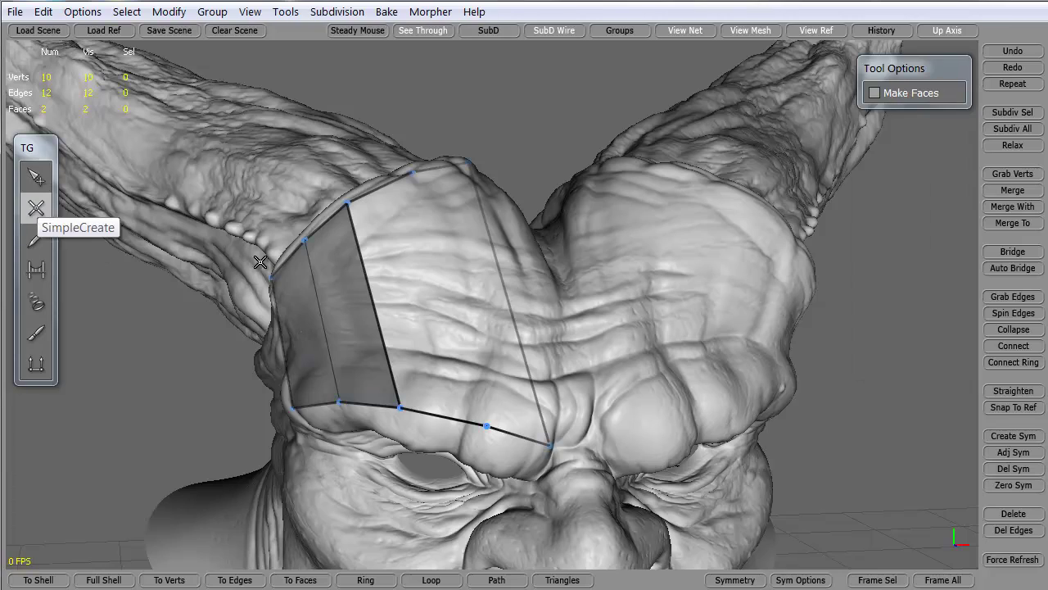
left_click(412, 172)
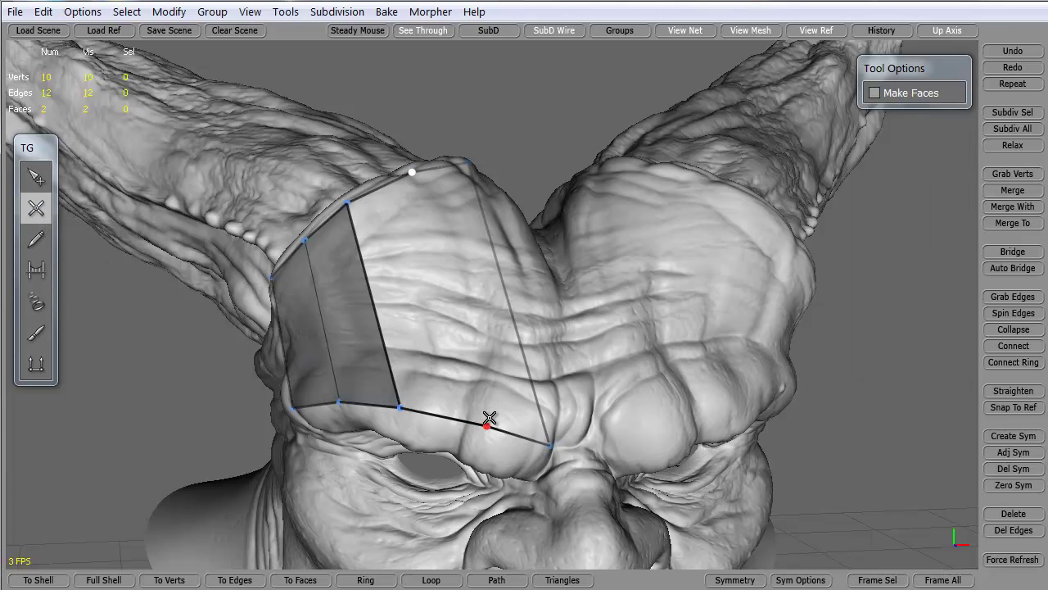
left_click(489, 419)
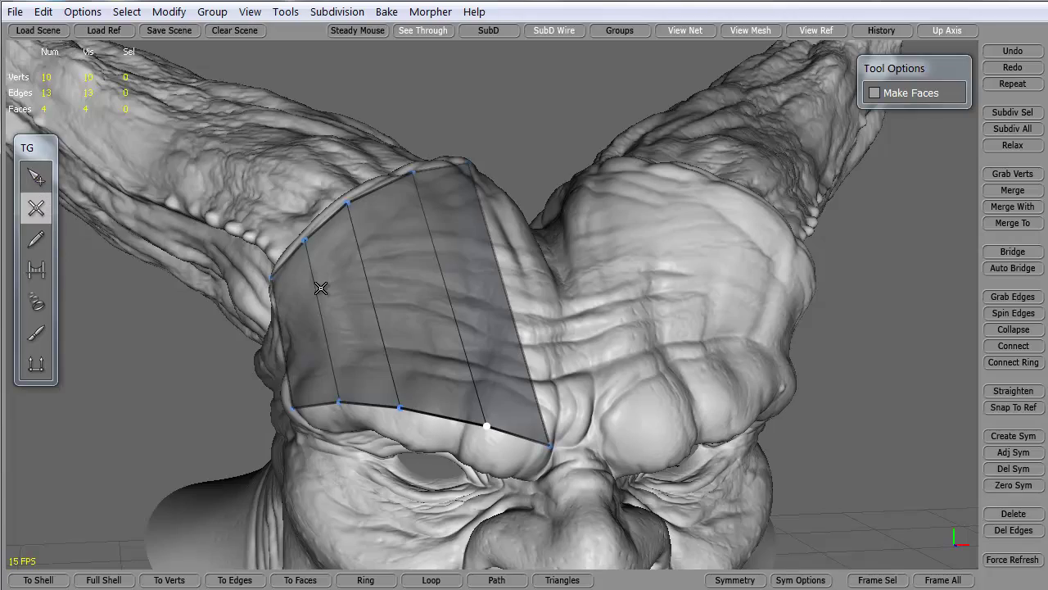
mouse_move(248, 378)
middle_mouse_down()
mouse_move(433, 421)
mouse_move(259, 366)
mouse_move(215, 382)
mouse_move(316, 375)
mouse_move(323, 344)
mouse_move(475, 346)
mouse_move(779, 234)
middle_mouse_up()
middle_click_drag(810, 299, 631, 207)
mouse_move(738, 315)
middle_mouse_down()
mouse_move(901, 243)
mouse_move(663, 311)
mouse_move(449, 163)
middle_mouse_up()
mouse_move(407, 338)
middle_mouse_down()
mouse_move(123, 246)
mouse_move(245, 327)
mouse_move(326, 339)
middle_mouse_up()
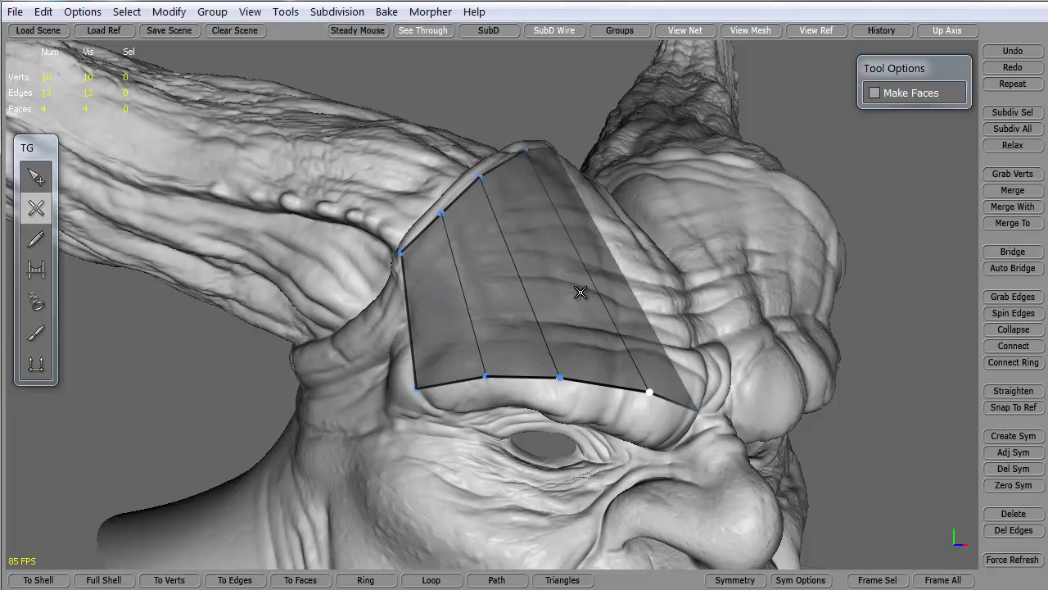
mouse_move(610, 338)
middle_mouse_down()
mouse_move(603, 414)
mouse_move(480, 267)
mouse_move(180, 444)
mouse_move(163, 379)
mouse_move(197, 355)
mouse_move(416, 353)
middle_mouse_up()
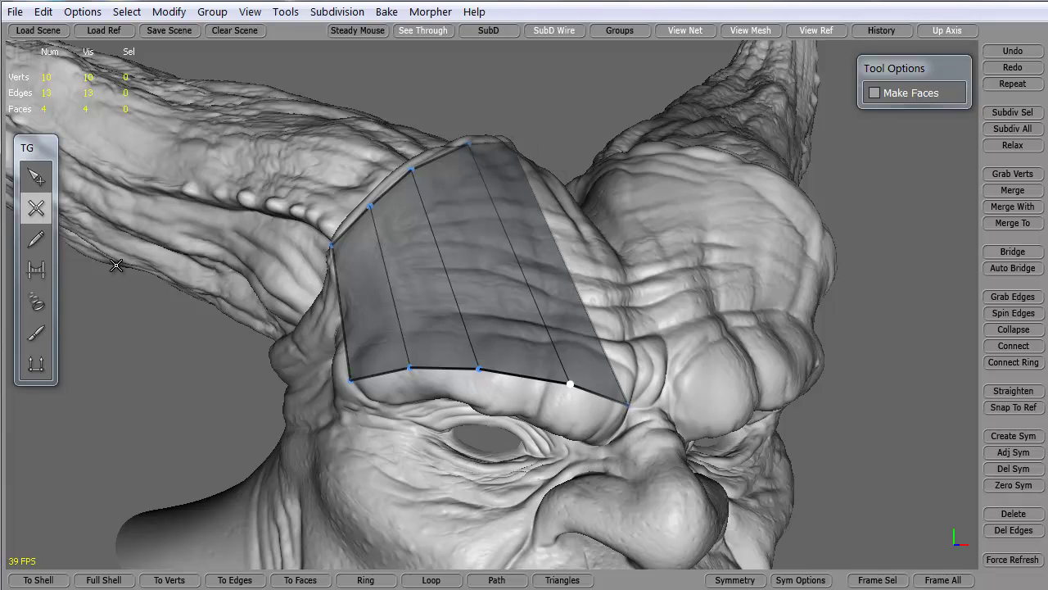
In SimpleEdit with Edges mode, select the vertical edge ring and Connect it into a horizontal loop.
left_click(35, 177)
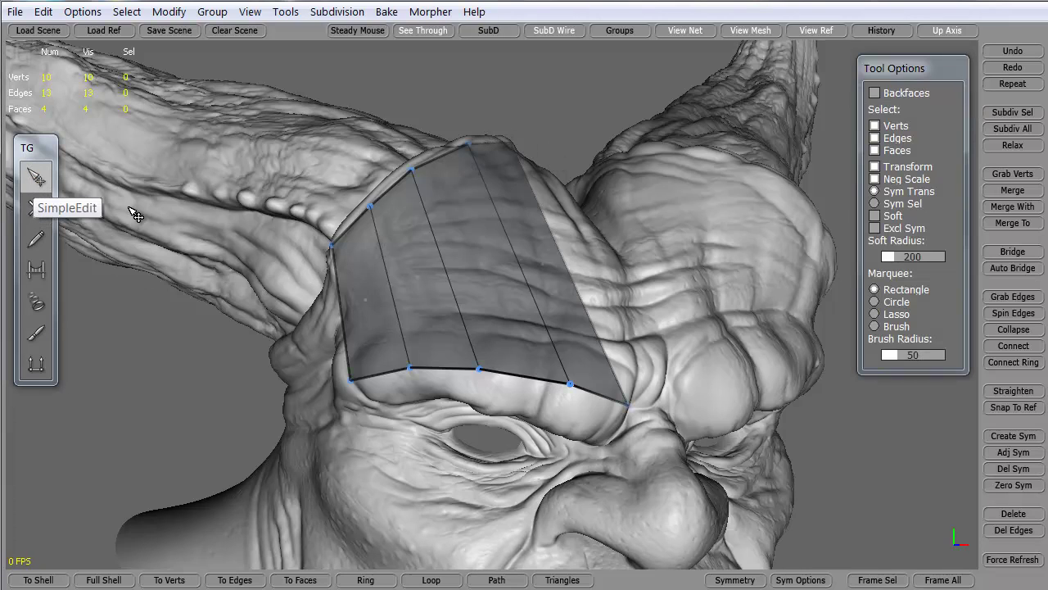
left_click(876, 138)
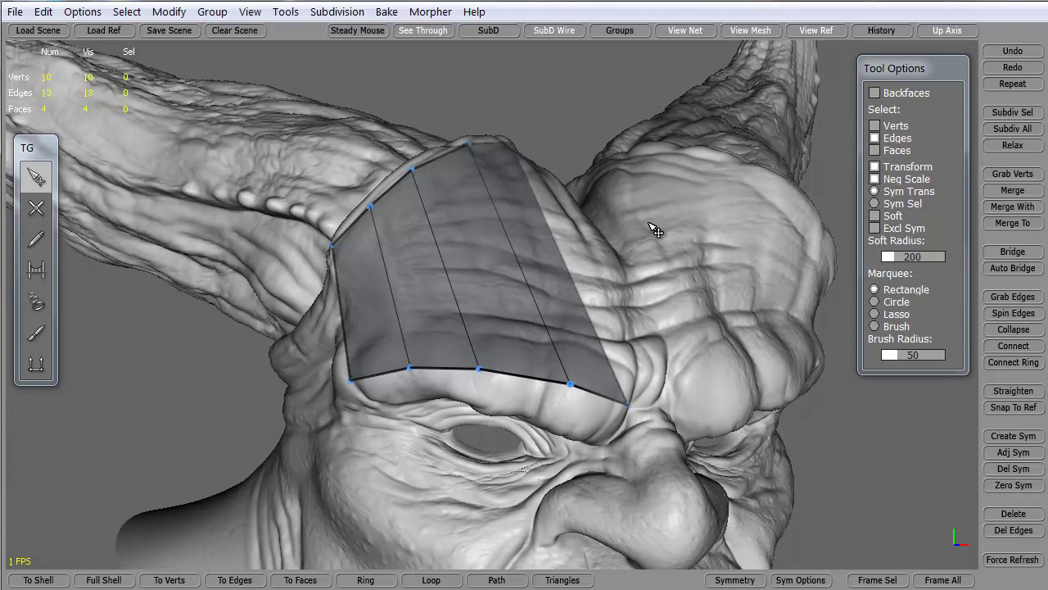
double_click(573, 266)
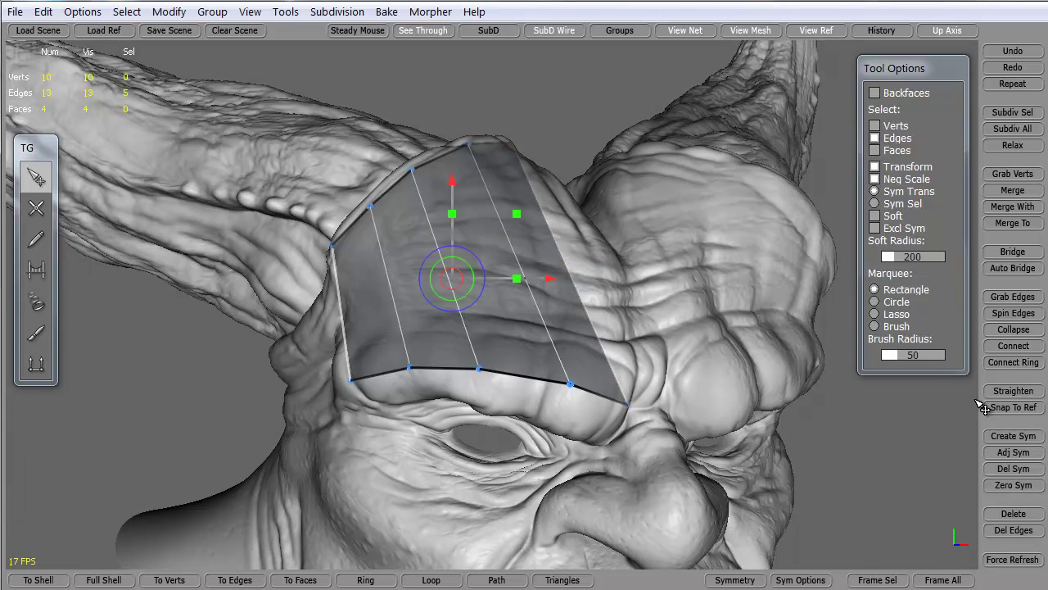
left_click(1013, 345)
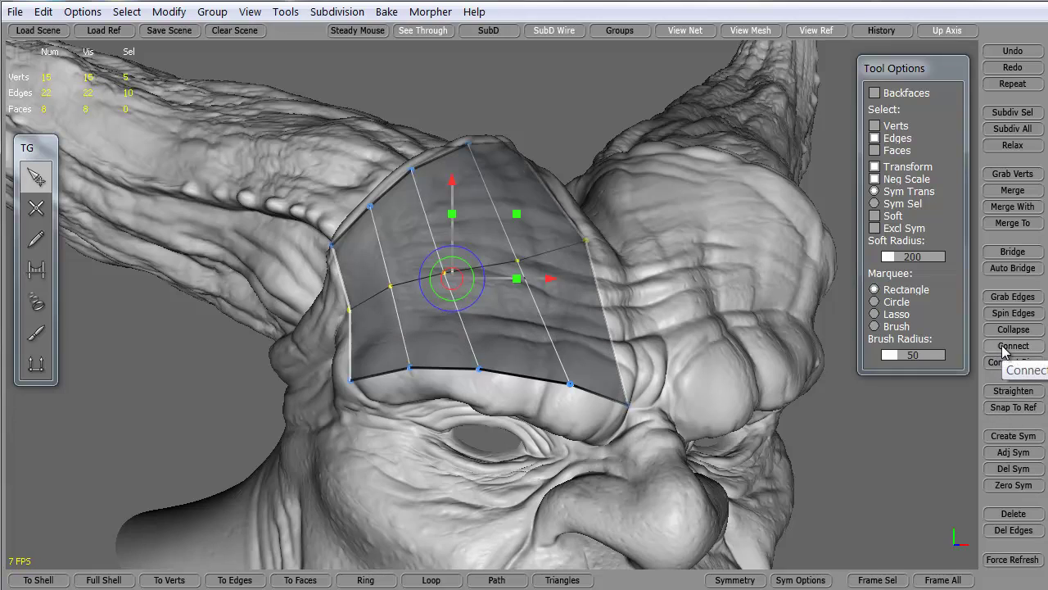
middle_click_drag(336, 364, 381, 357)
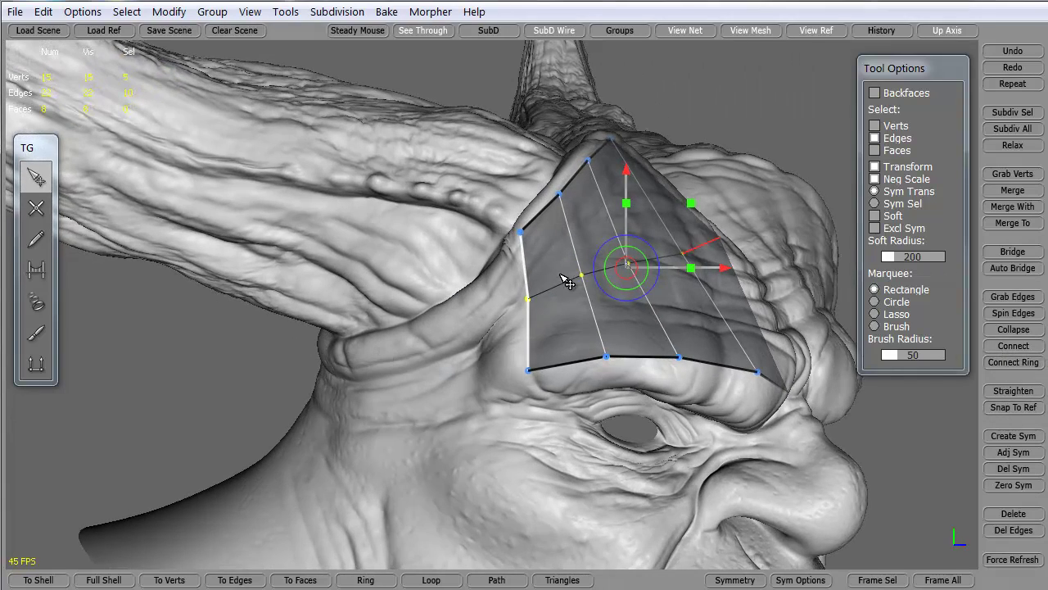
middle_click_drag(560, 360, 411, 381)
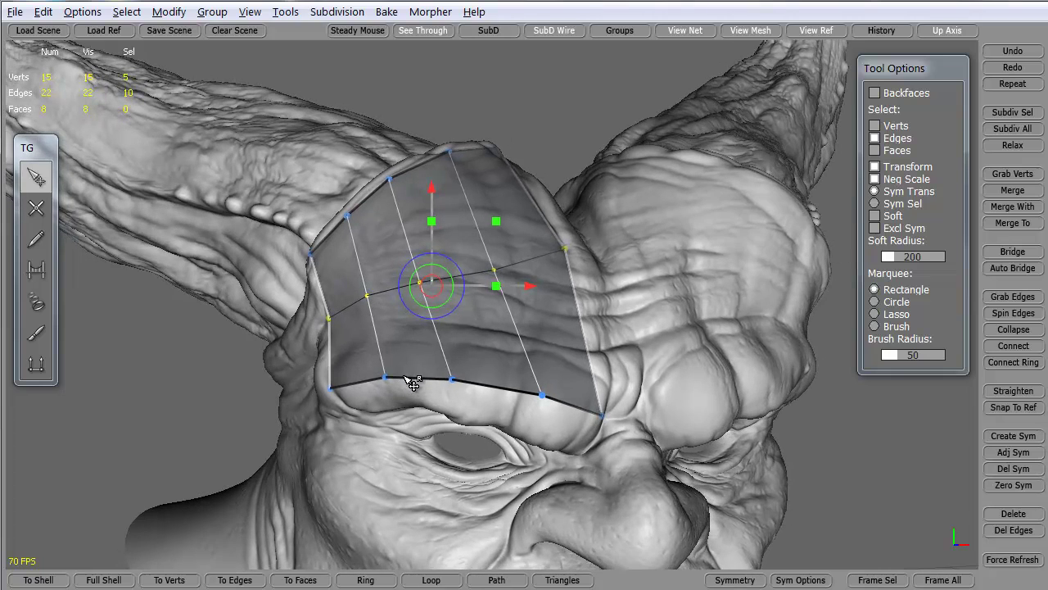
Connect two more edge rings to finish the 4×4 grid of 16 quads.
left_click(523, 344)
left_click(1013, 346)
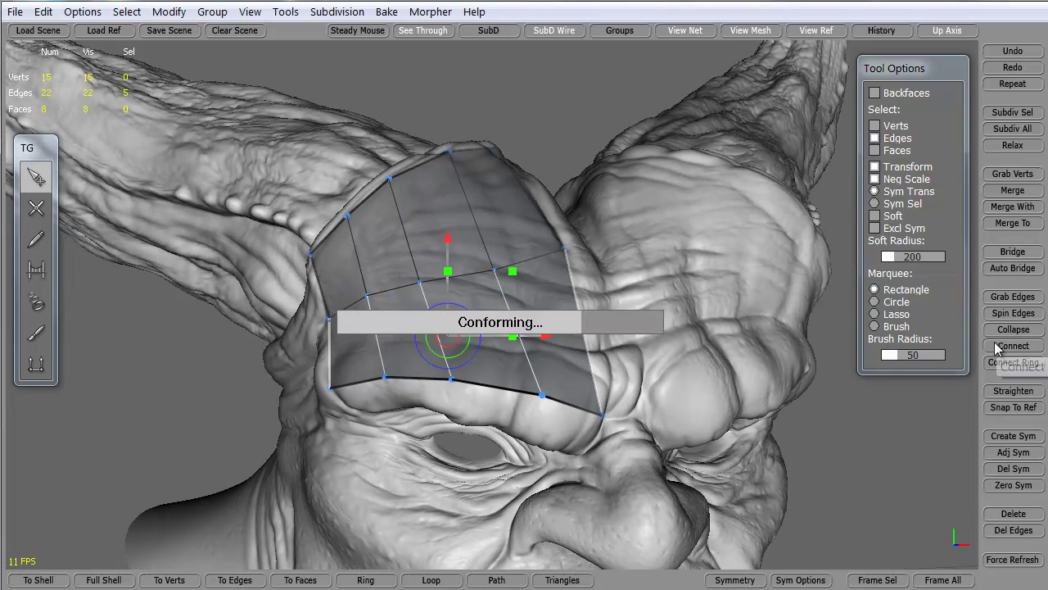
left_click(482, 222)
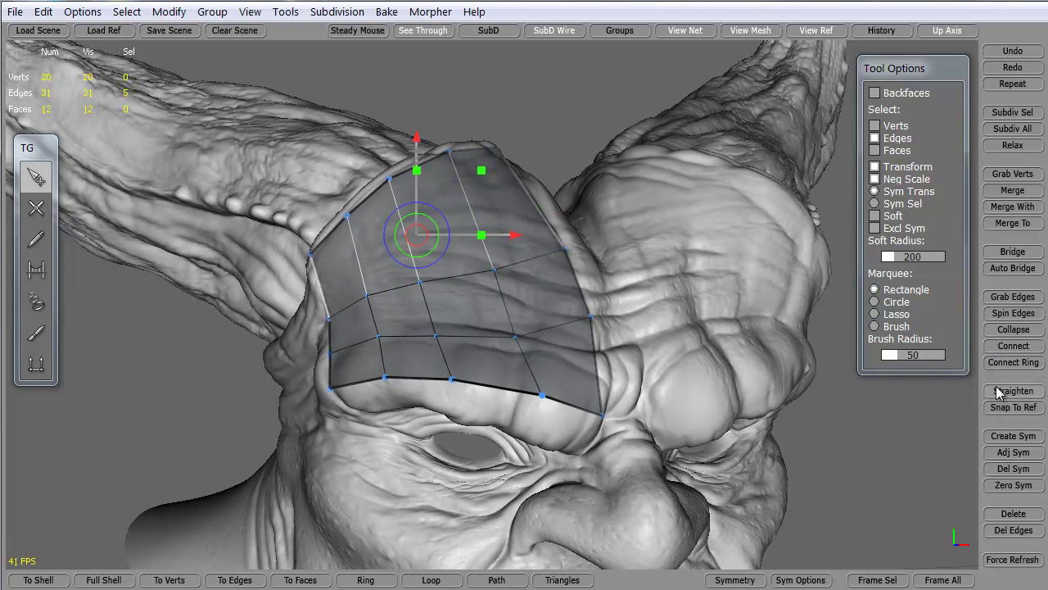
left_click(1013, 362)
middle_click_drag(182, 312, 270, 370)
middle_click_drag(528, 412, 557, 402)
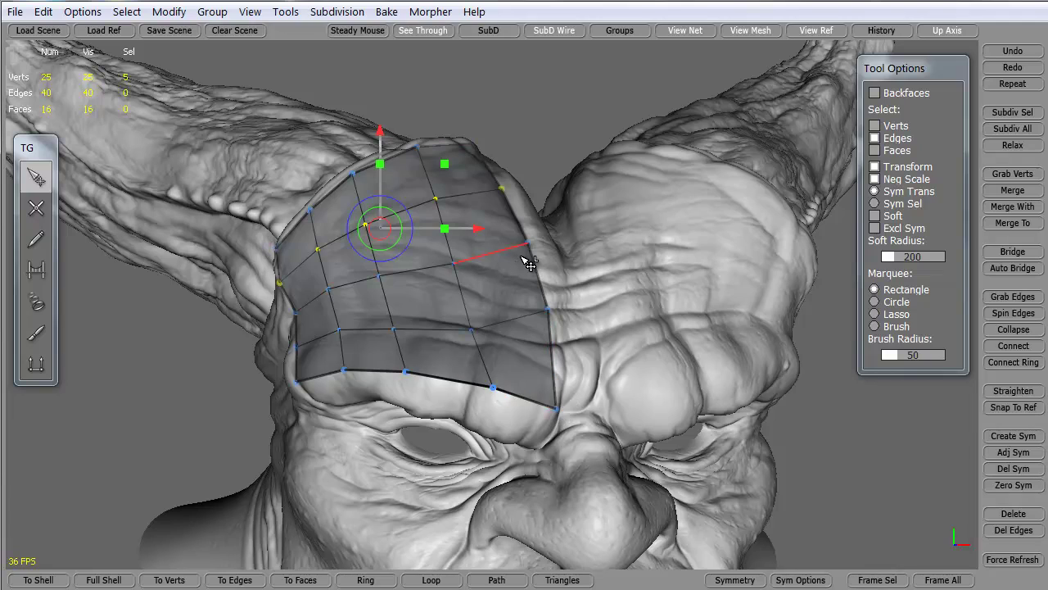
middle_click_drag(128, 394, 204, 376)
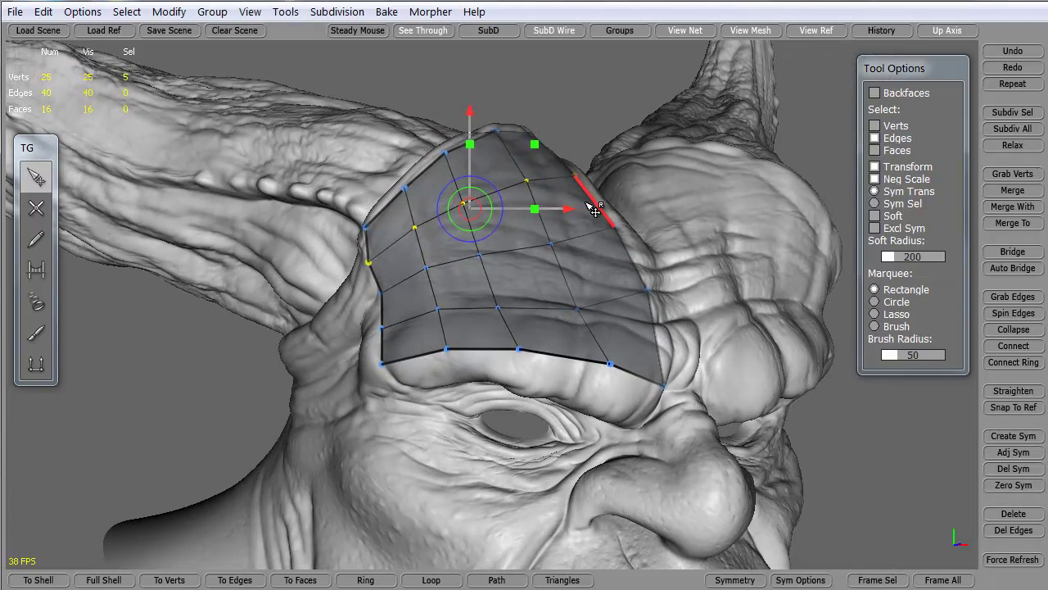
middle_click_drag(581, 223, 139, 387)
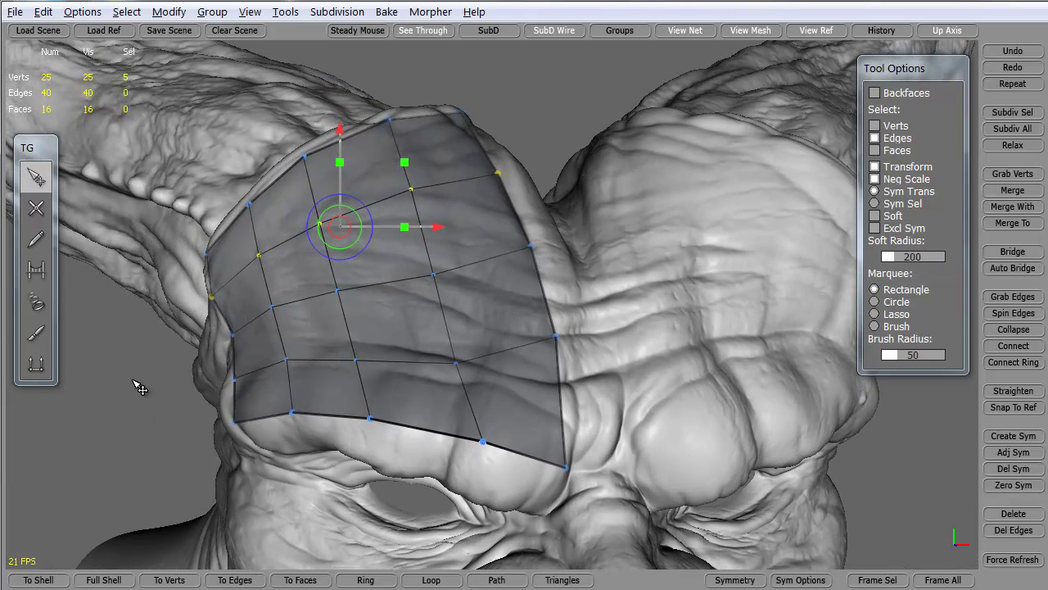
With SimpleCreate, cut a new edge line from bottom to top border, making a 5×4 grid of 20 quads.
left_click(36, 207)
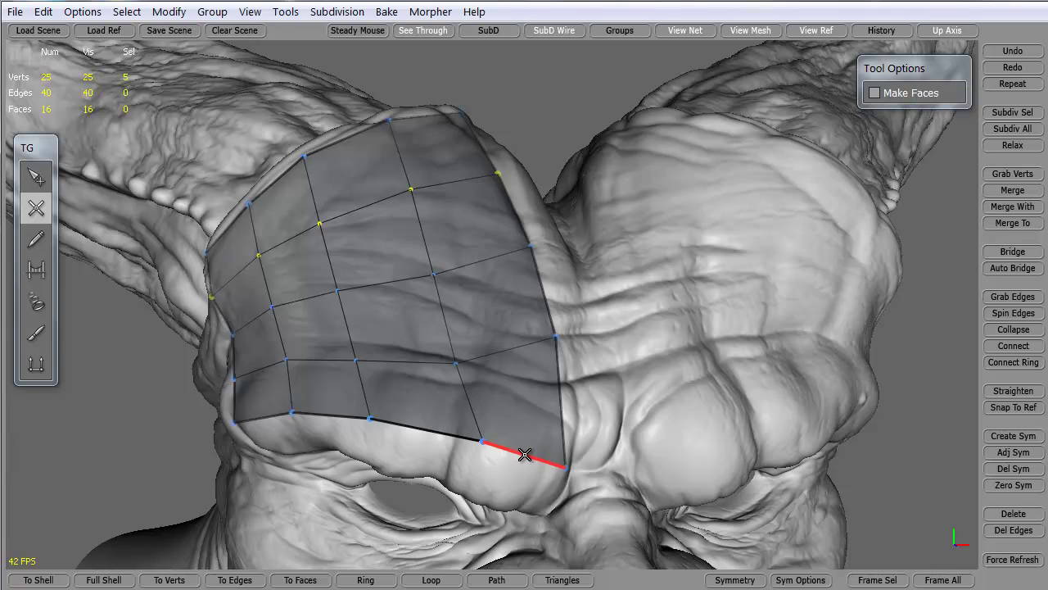
left_click(525, 453)
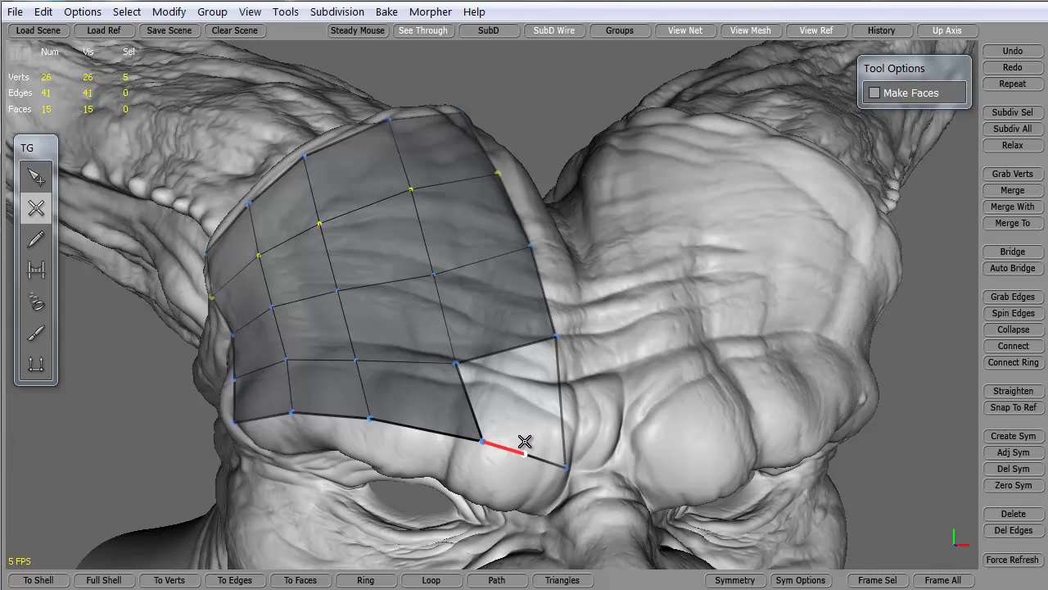
left_click(515, 350)
left_click(494, 258)
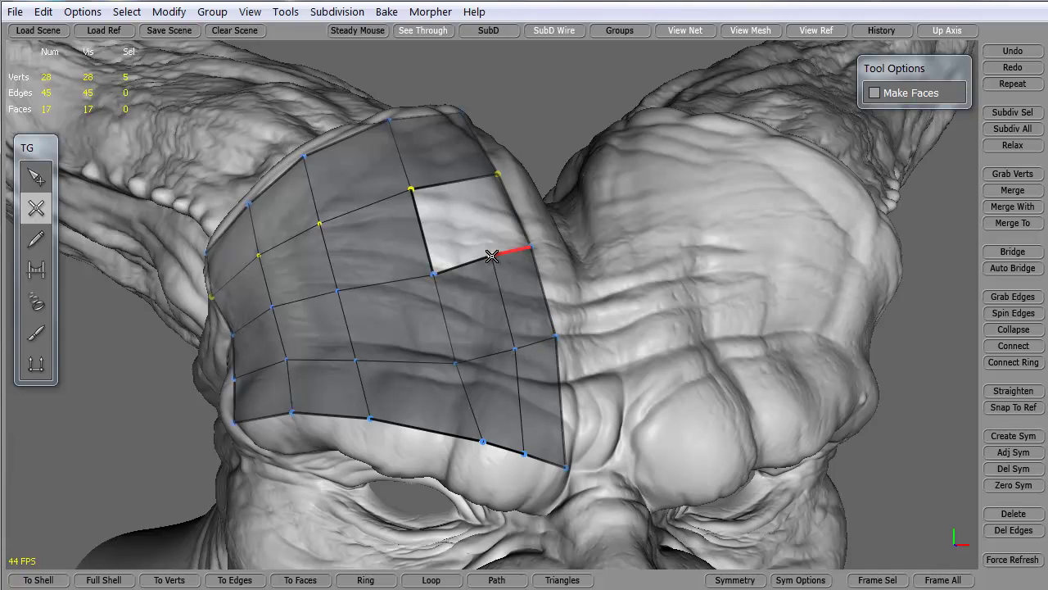
left_click(462, 184)
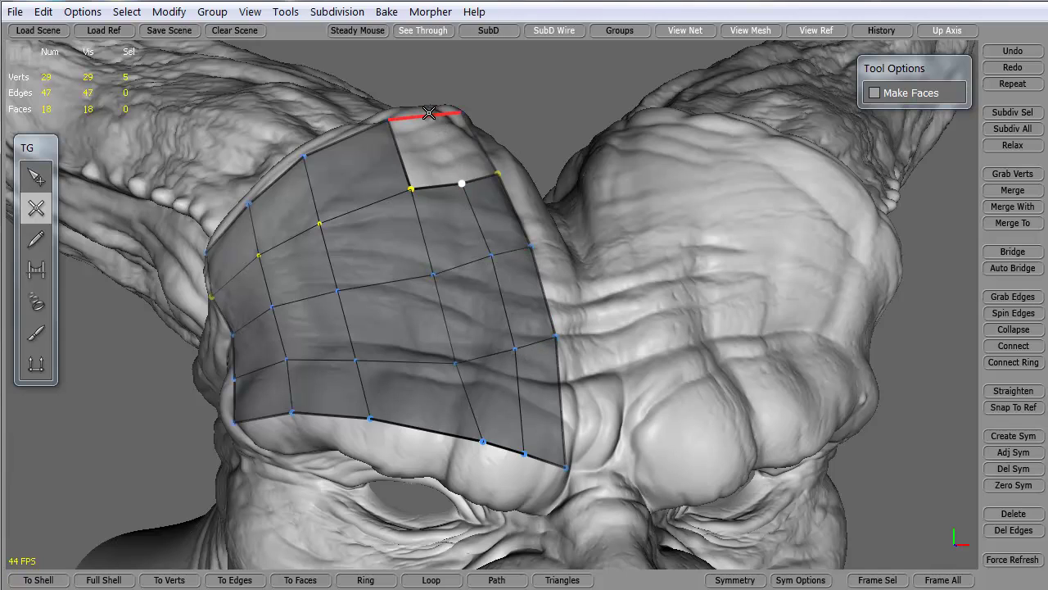
left_click(428, 112)
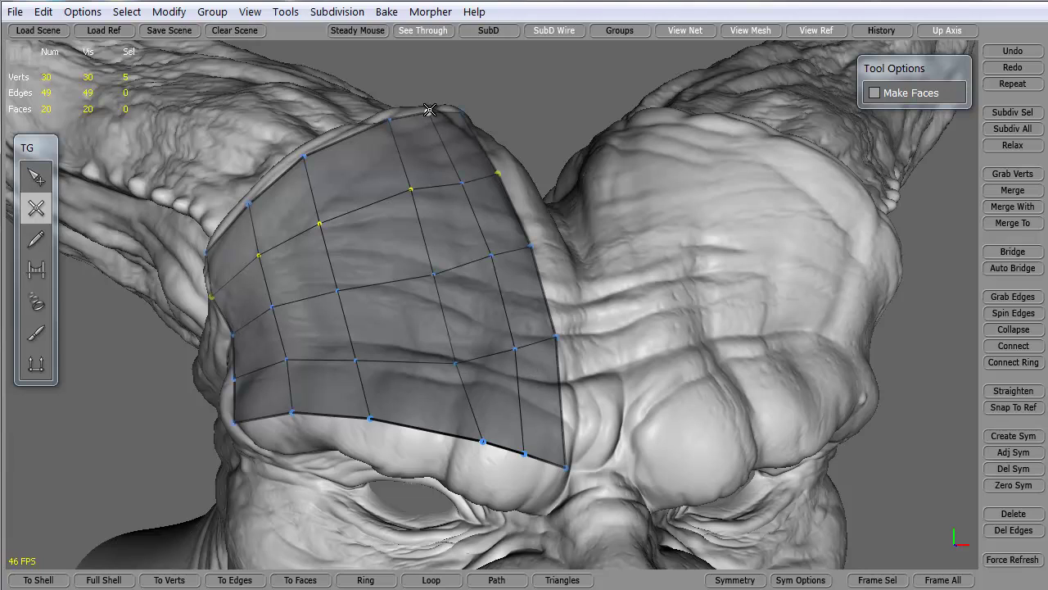
left_click(36, 176)
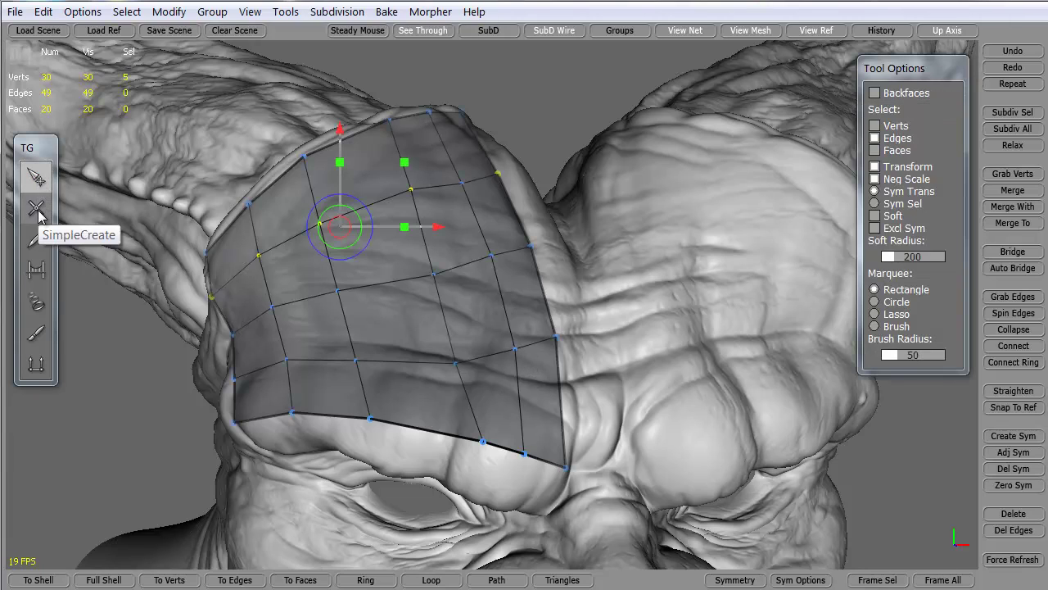
left_click(38, 209)
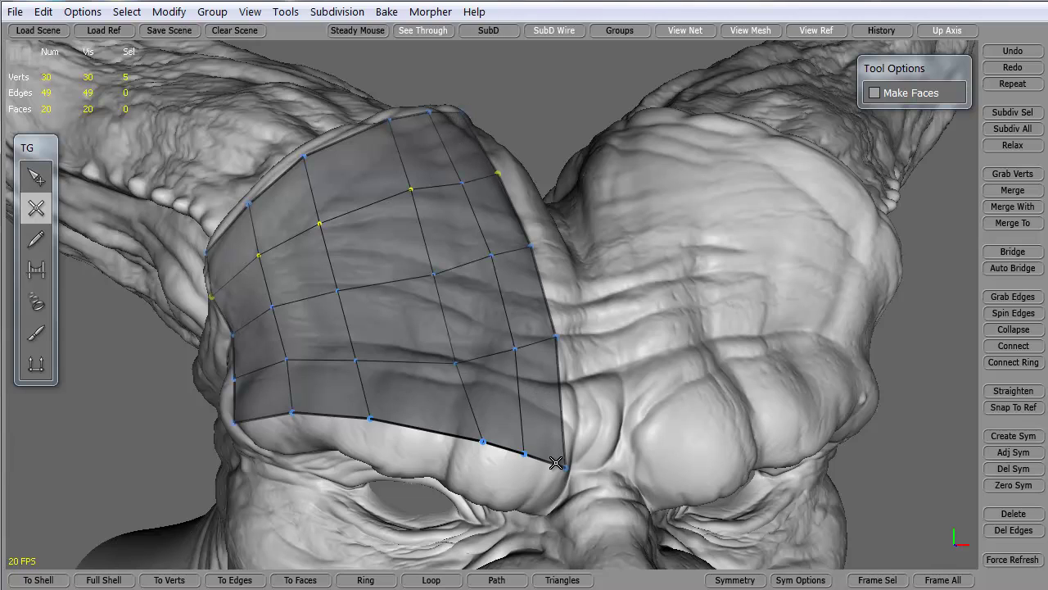
With SimpleCreate, cut across the lower row from the right border, filling the gap with faces.
left_click(35, 176)
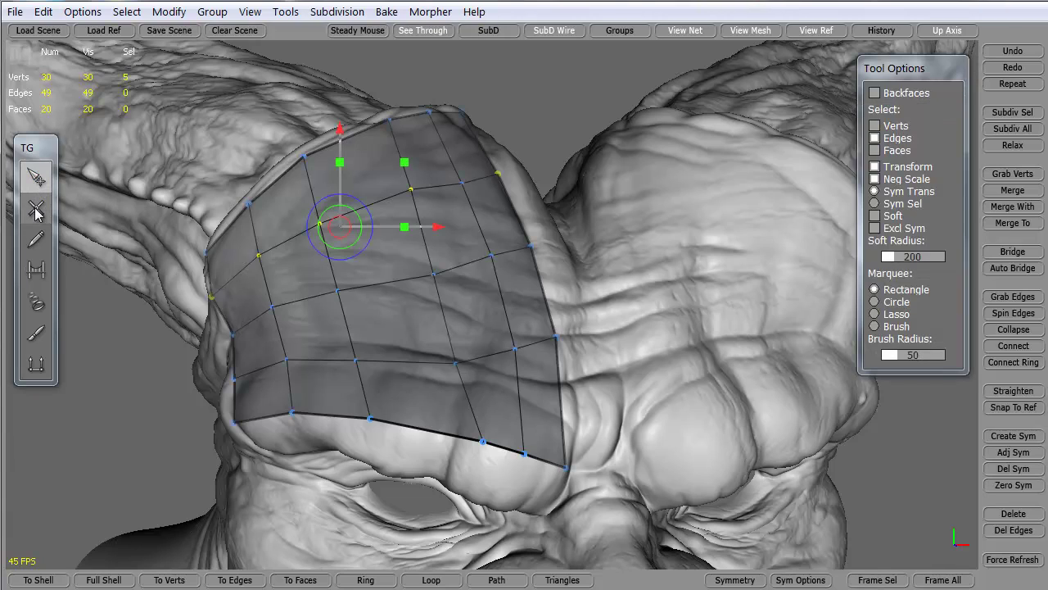
left_click(36, 207)
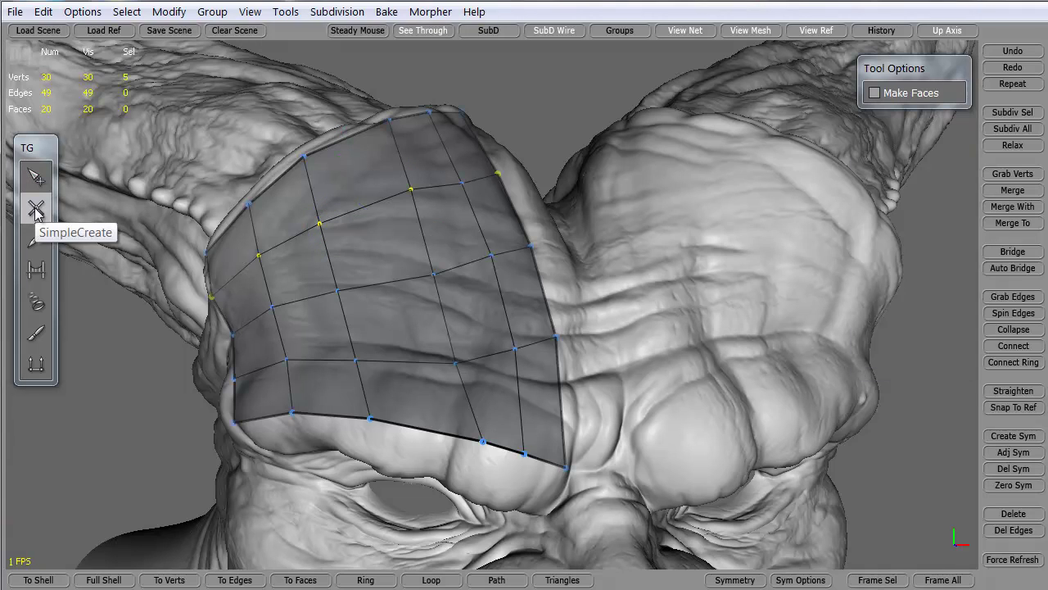
left_click(562, 396)
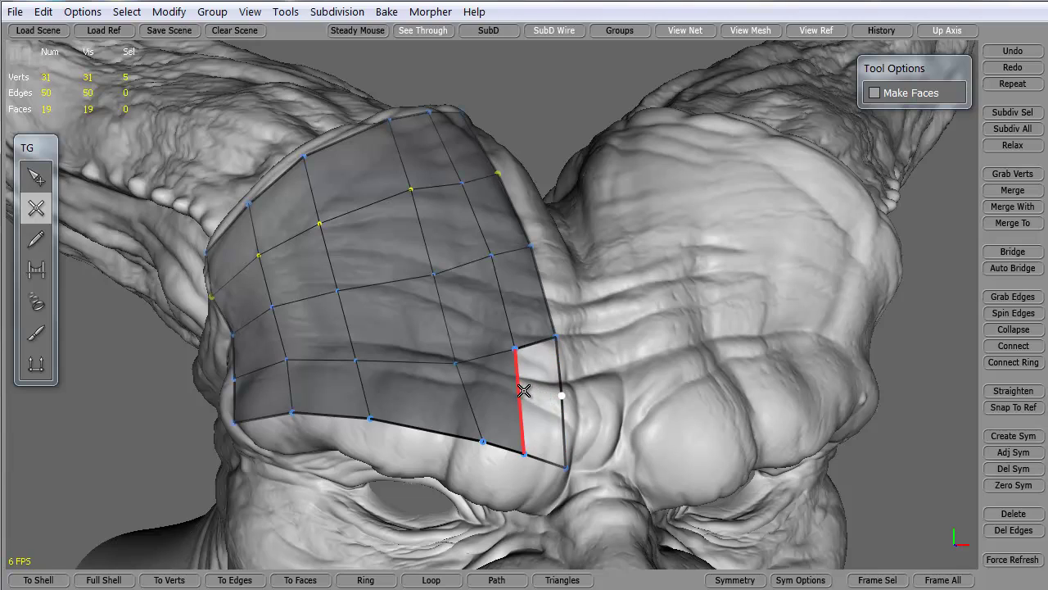
left_click(519, 390)
left_click(466, 391)
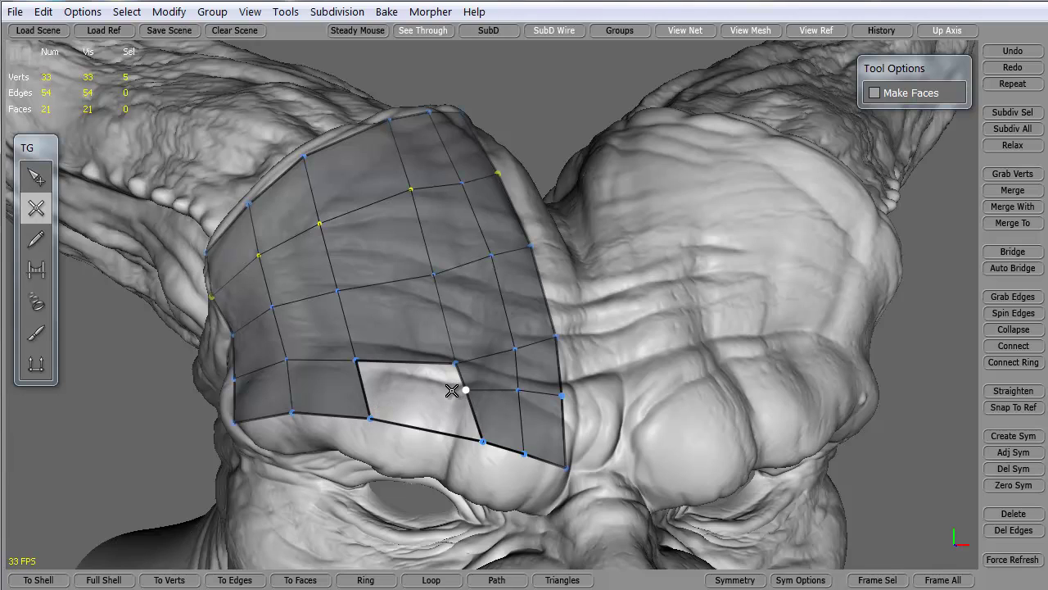
left_click(373, 415)
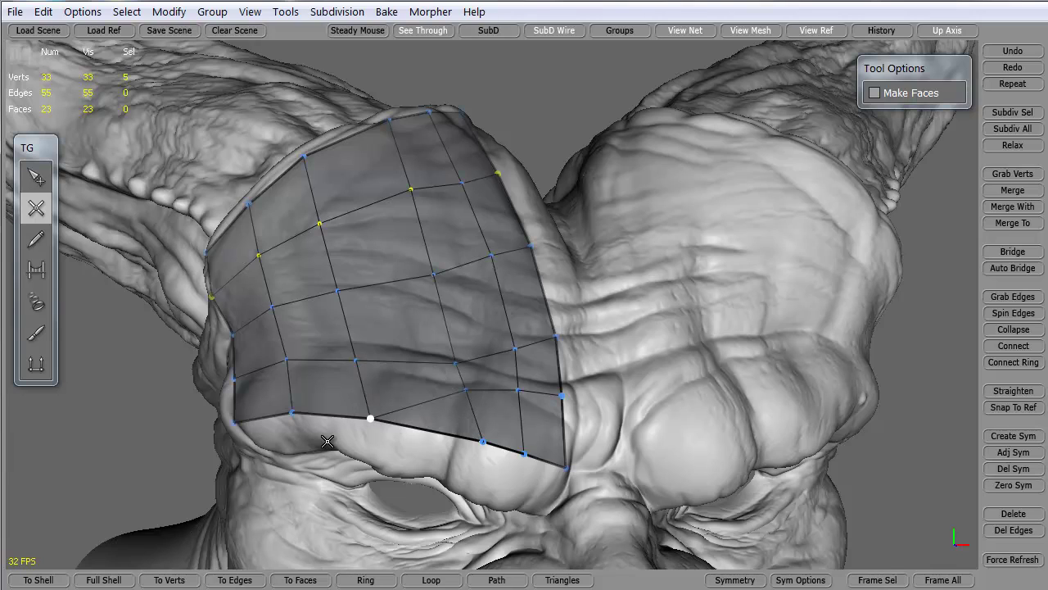
Cut from the left border across the inner edges to an existing vertex, splitting the face.
left_click(36, 176)
left_click(36, 208)
left_click(233, 355)
left_click(279, 333)
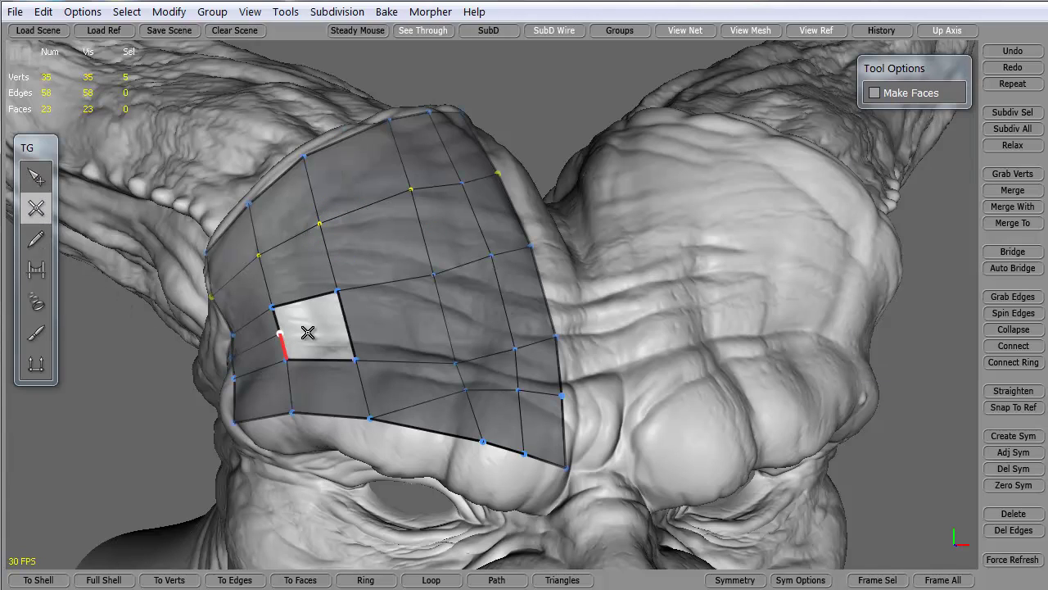
left_click(344, 322)
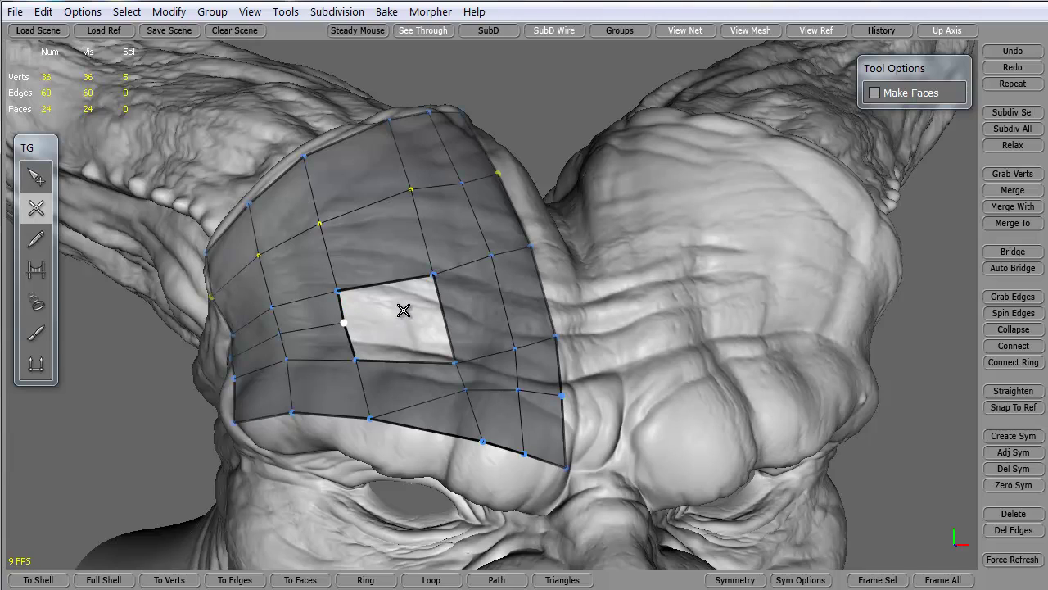
left_click(433, 275)
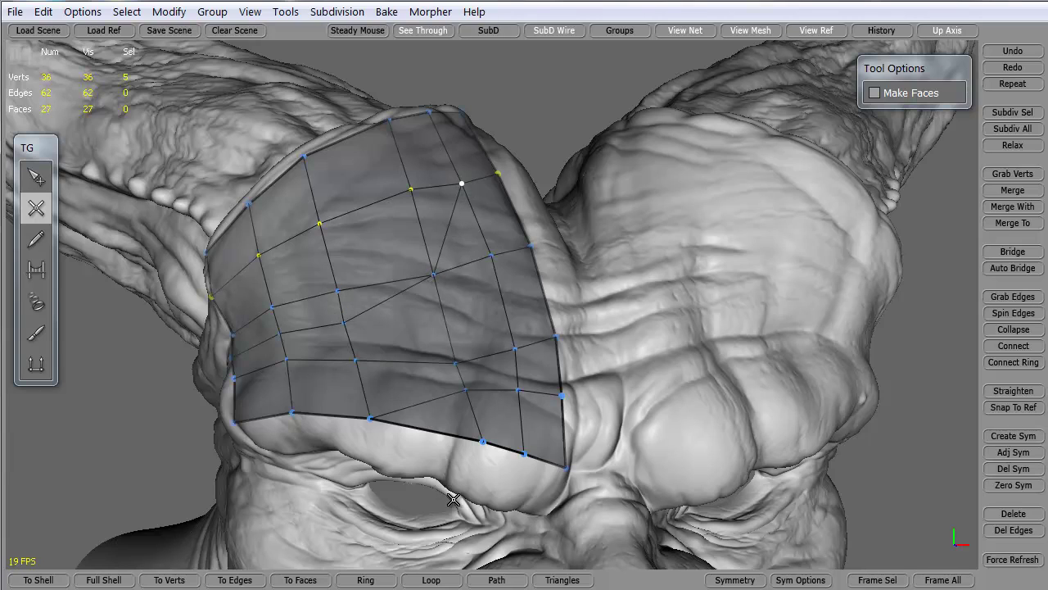
middle_click_drag(495, 516, 451, 469)
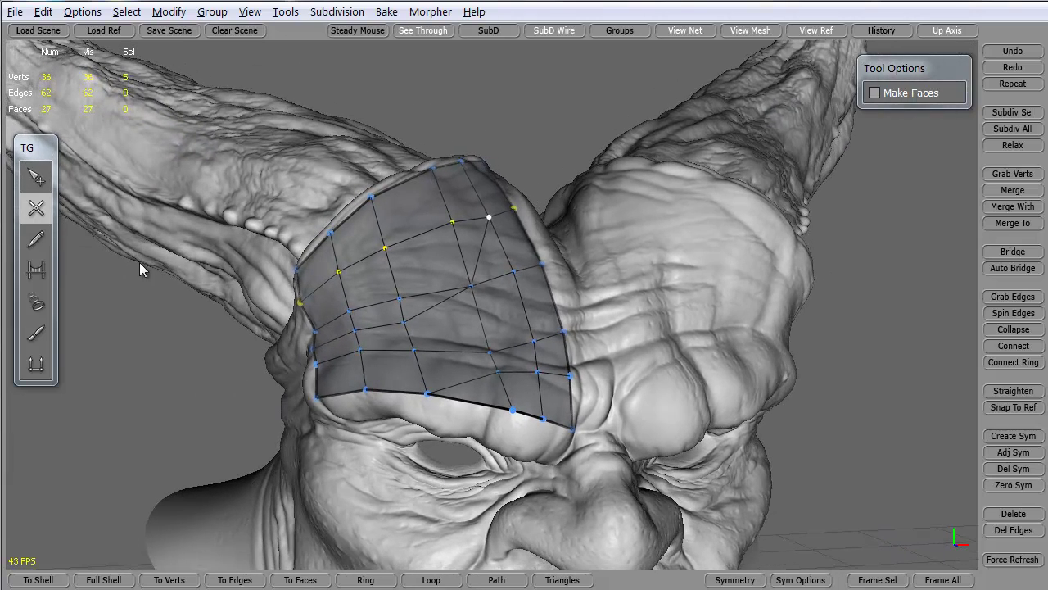
Delete the forehead patch's edges and faces, then its leftover vertices, emptying the mesh.
left_click(36, 177)
left_click_drag(191, 140, 585, 409)
key("Delete")
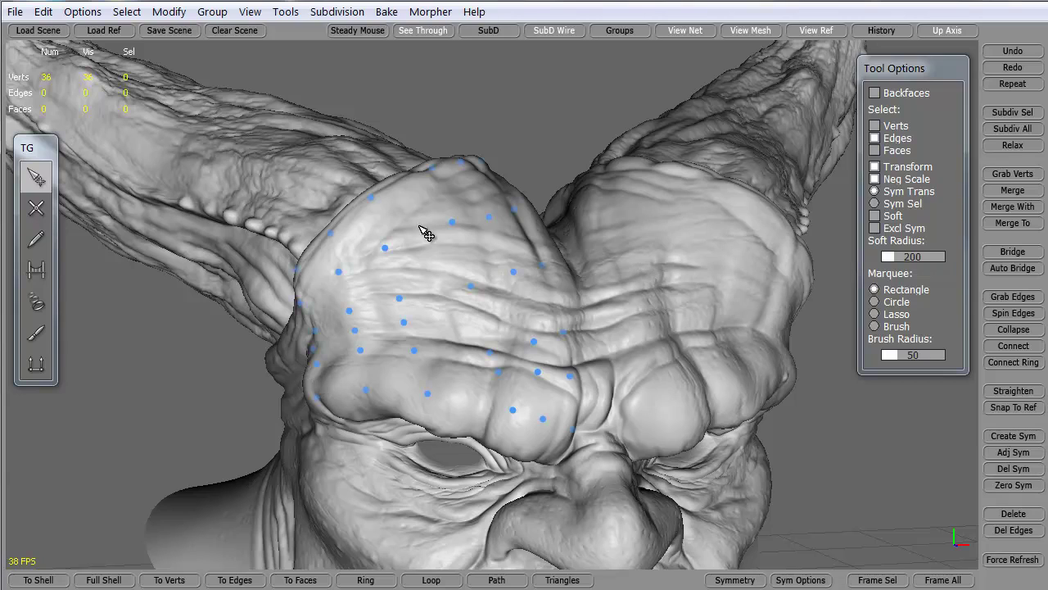
left_click(875, 125)
left_click_drag(225, 104, 632, 497)
key("Delete")
middle_click_drag(281, 375, 248, 373)
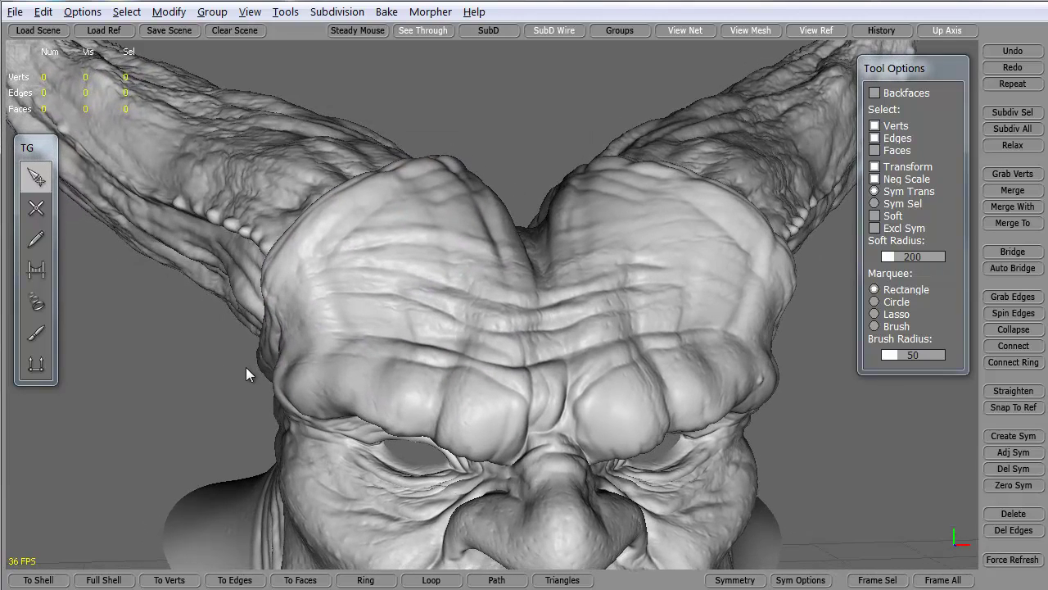
With the Draw tool, sketch vertical guide strokes down the forehead and side of the head.
left_click(34, 243)
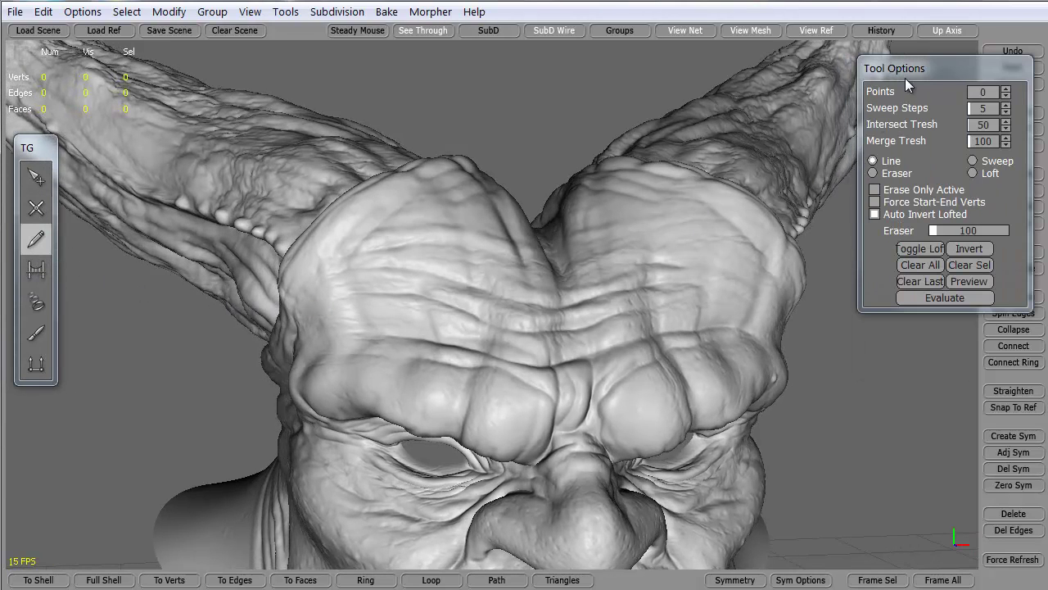
left_click_drag(905, 79, 872, 80)
middle_click_drag(449, 340, 391, 323)
mouse_move(448, 182)
left_mouse_down()
mouse_move(485, 259)
mouse_move(509, 370)
left_mouse_up()
left_click_drag(509, 447, 498, 470)
mouse_move(448, 447)
left_mouse_down()
mouse_move(437, 304)
mouse_move(404, 181)
mouse_move(373, 313)
mouse_move(379, 425)
left_mouse_up()
mouse_move(379, 426)
middle_mouse_down()
mouse_move(344, 405)
mouse_move(422, 405)
middle_mouse_up()
left_click_drag(438, 401, 414, 315)
left_click_drag(362, 262, 374, 406)
middle_click_drag(516, 374, 503, 395)
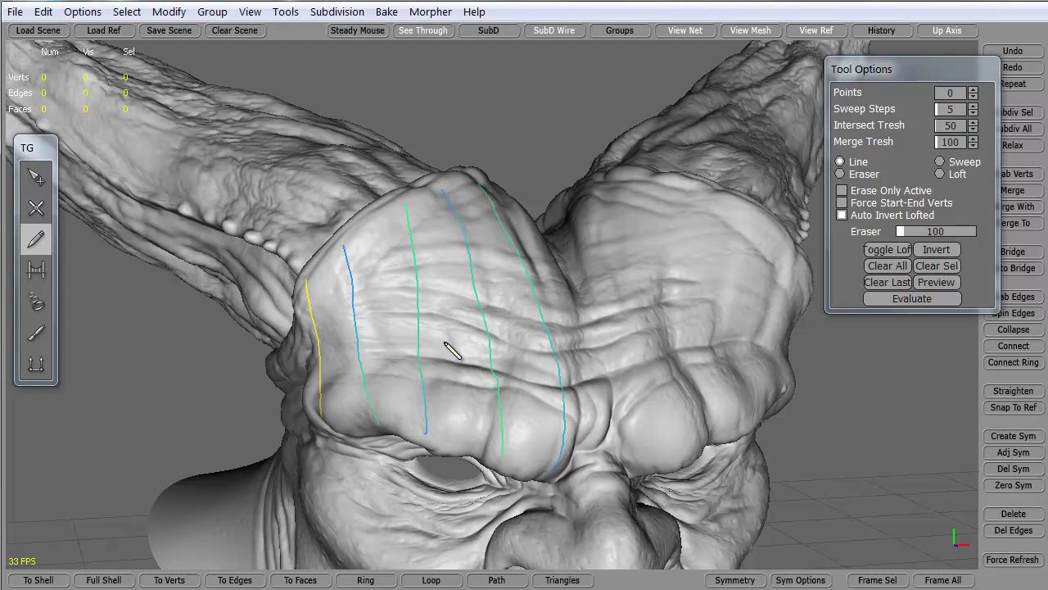
Draw horizontal guide strokes across the forehead plus a separate stroke along the brow line.
left_click_drag(480, 191, 384, 250)
left_click_drag(311, 296, 296, 311)
left_click_drag(521, 232, 356, 311)
left_click_drag(555, 298, 308, 365)
mouse_move(576, 380)
left_mouse_down()
mouse_move(310, 384)
mouse_move(334, 414)
mouse_move(583, 461)
left_mouse_up()
middle_click_drag(386, 492, 372, 451)
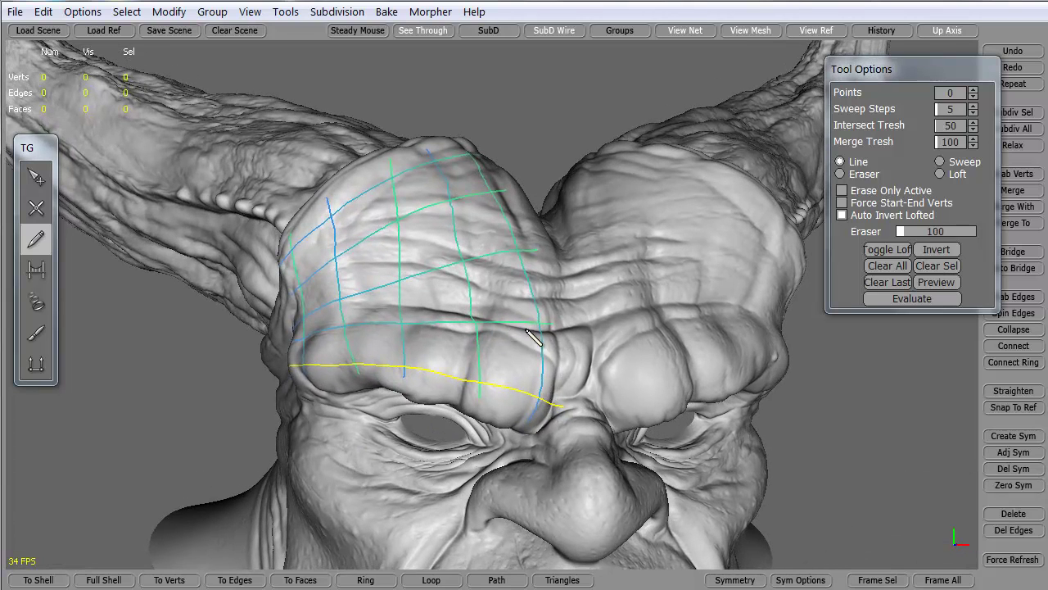
mouse_move(418, 438)
middle_mouse_down()
mouse_move(412, 487)
mouse_move(515, 433)
middle_mouse_up()
mouse_move(524, 493)
middle_mouse_down()
mouse_move(499, 422)
mouse_move(463, 473)
mouse_move(451, 189)
middle_mouse_up()
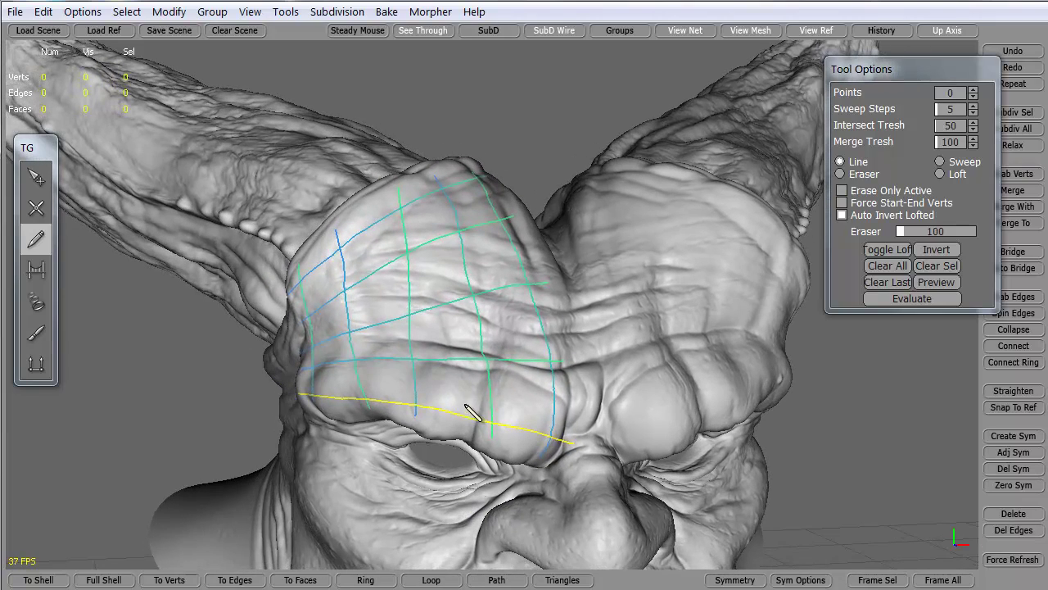
Evaluate the strokes into a 16-quad patch (25 vertices, 40 edges), clear the curves, and inspect it.
left_click(904, 299)
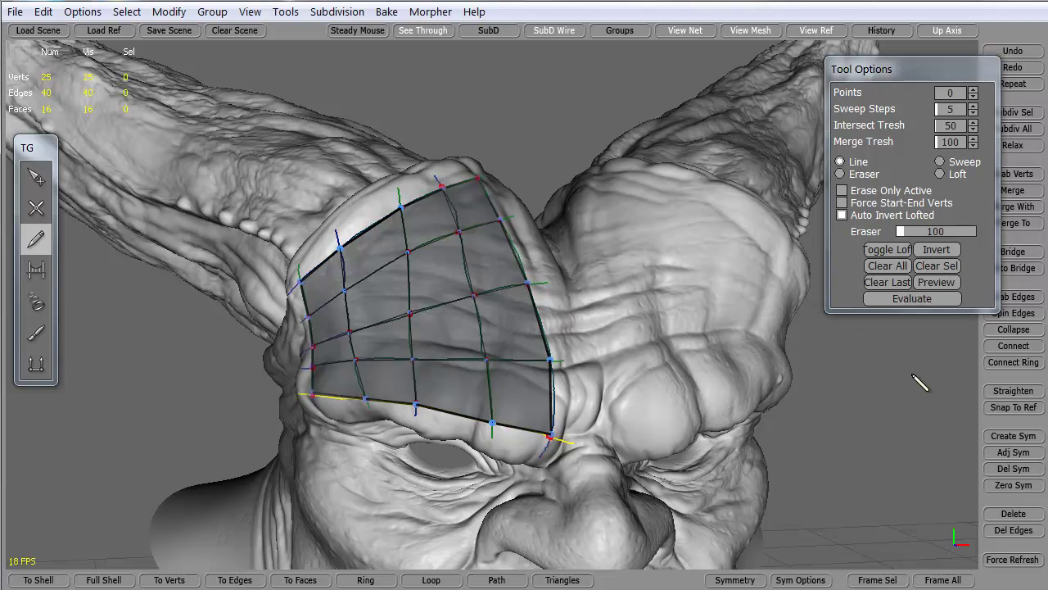
middle_click_drag(303, 429, 377, 451)
left_click(889, 267)
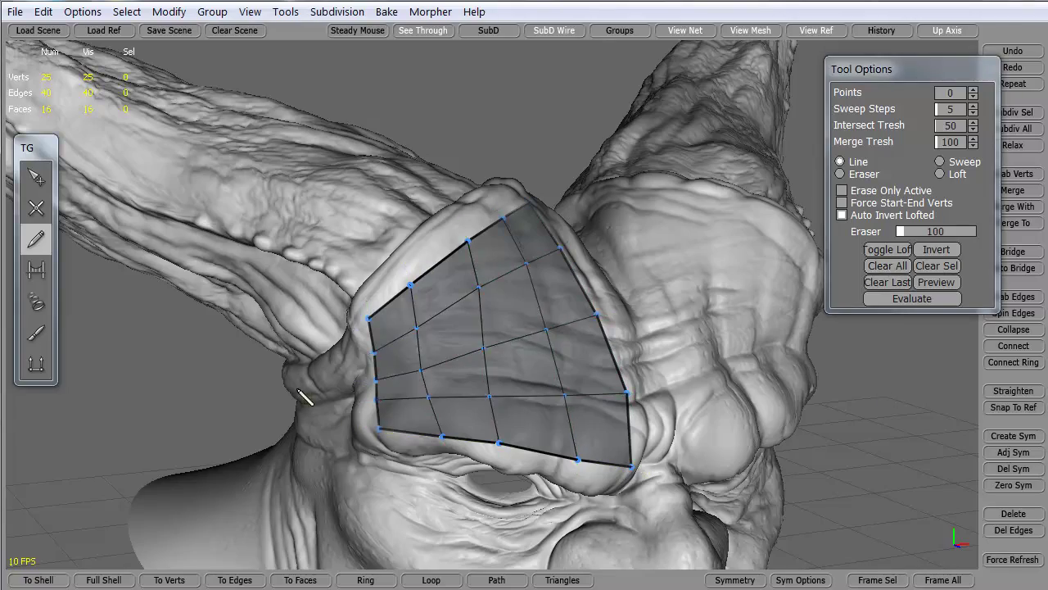
middle_click_drag(294, 383, 202, 367)
left_click(41, 179)
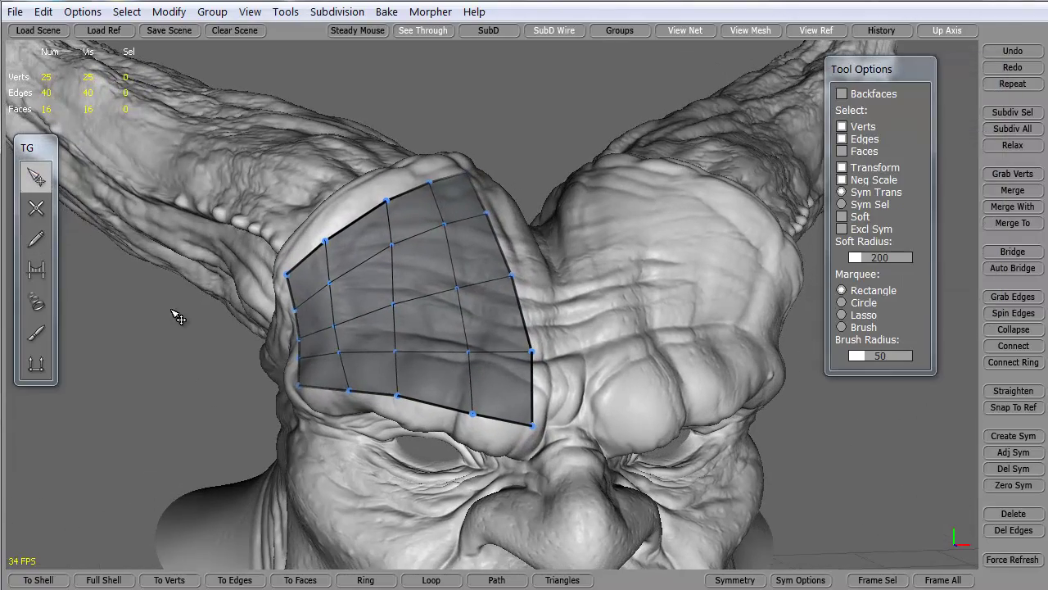
mouse_move(189, 331)
middle_mouse_down()
mouse_move(340, 378)
mouse_move(175, 325)
mouse_move(179, 337)
mouse_move(246, 346)
mouse_move(183, 346)
middle_mouse_up()
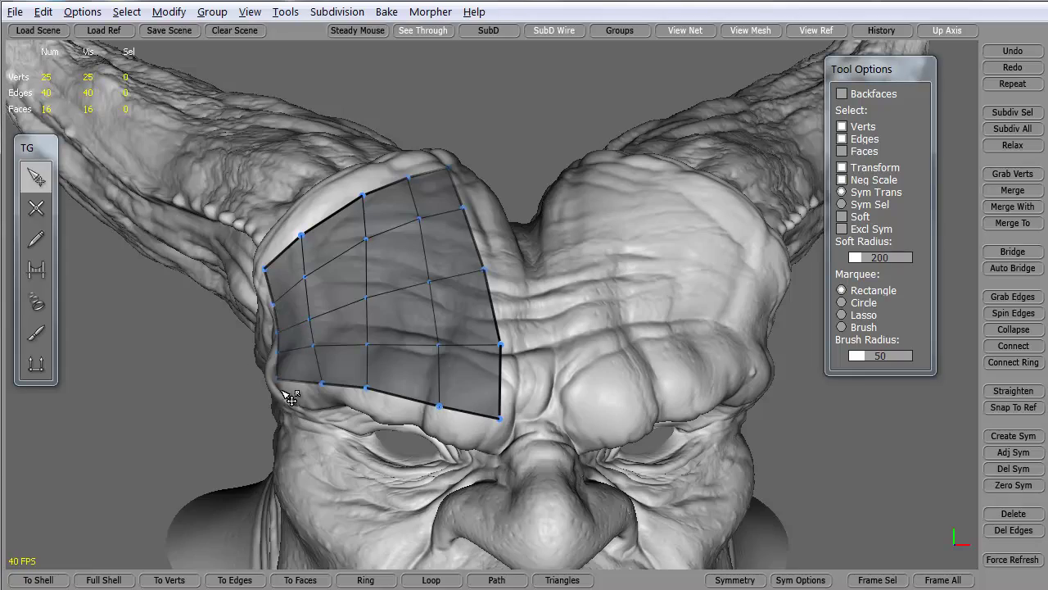
middle_click_drag(291, 397, 270, 347)
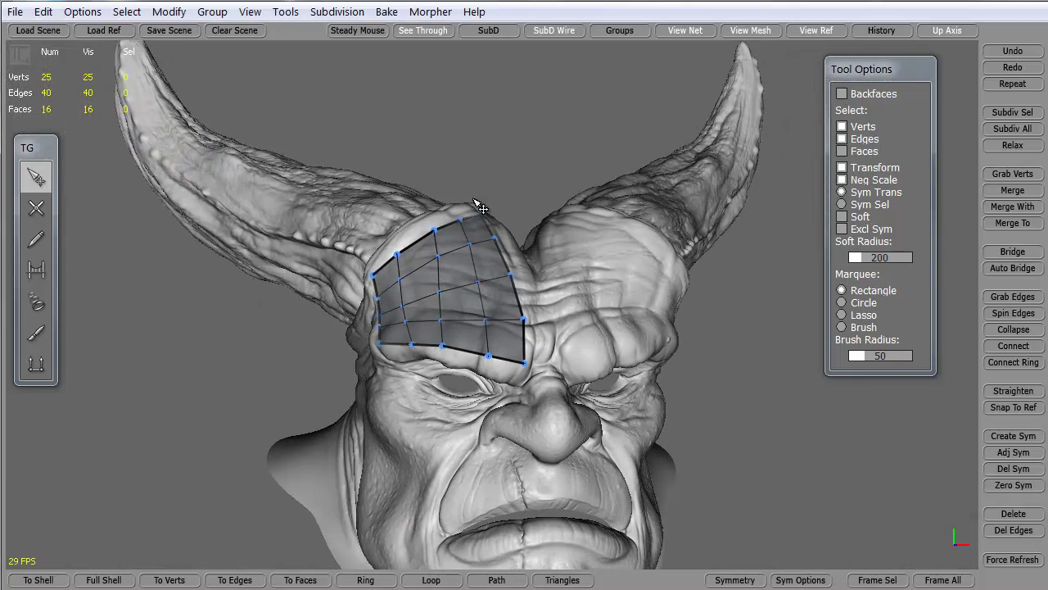
middle_click_drag(348, 433, 265, 358)
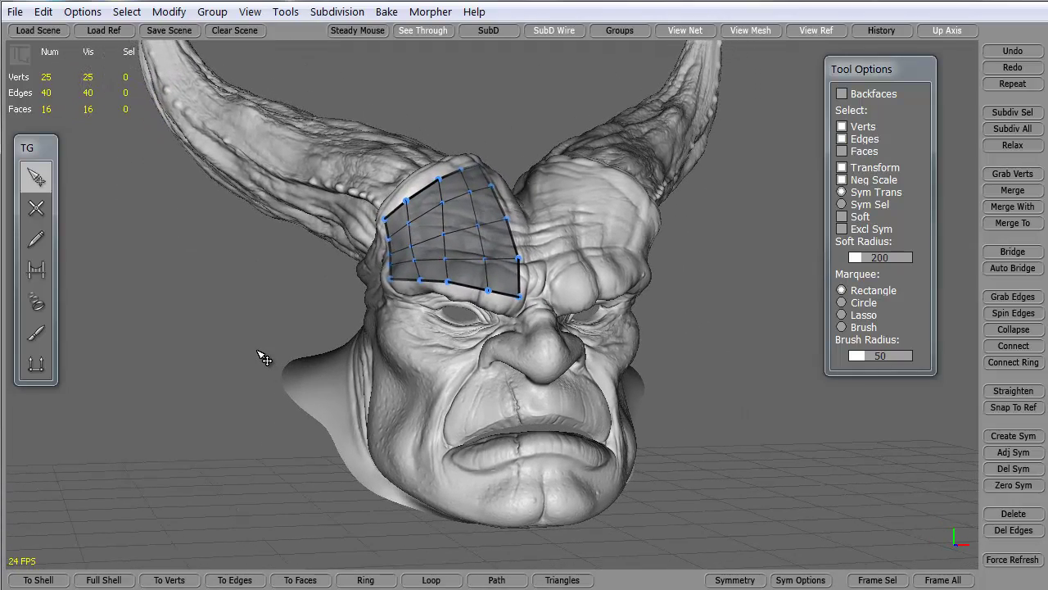